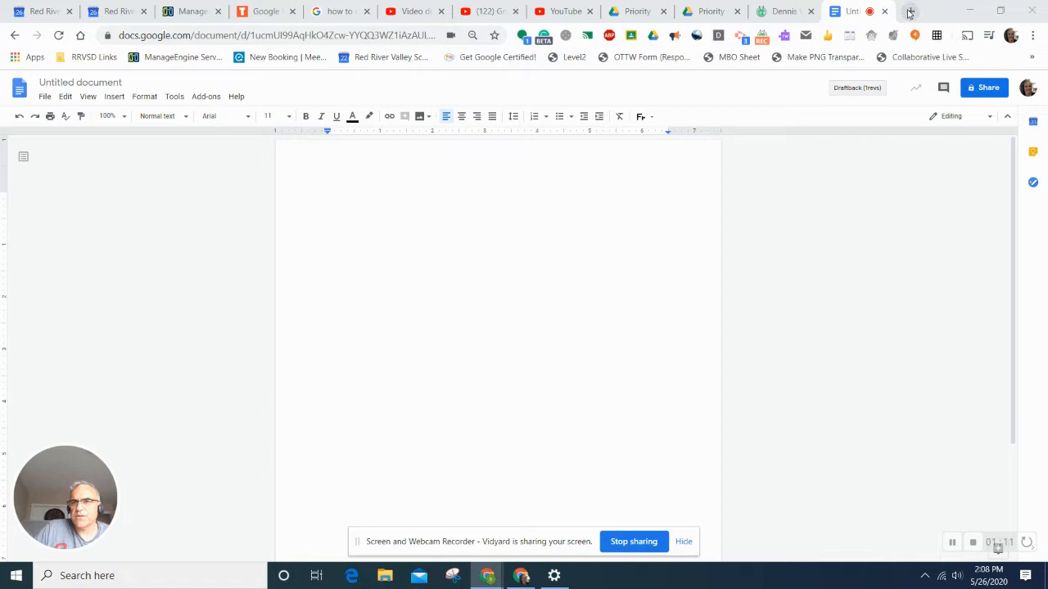
- Open a new Chrome tab showing the Google start page
click(909, 13)
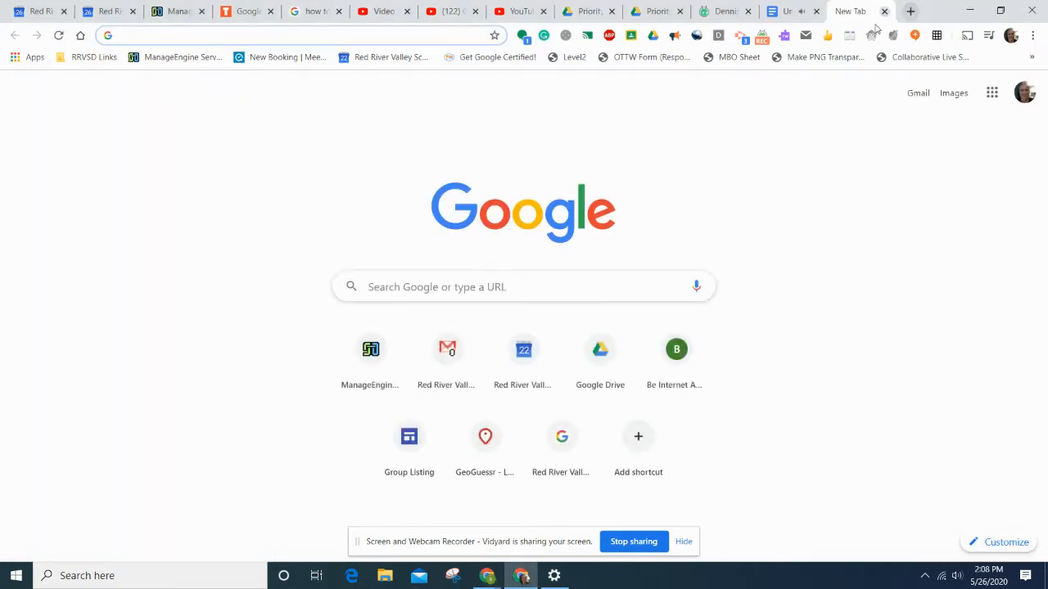
- Go to Google Drive from the Google apps panel
click(992, 95)
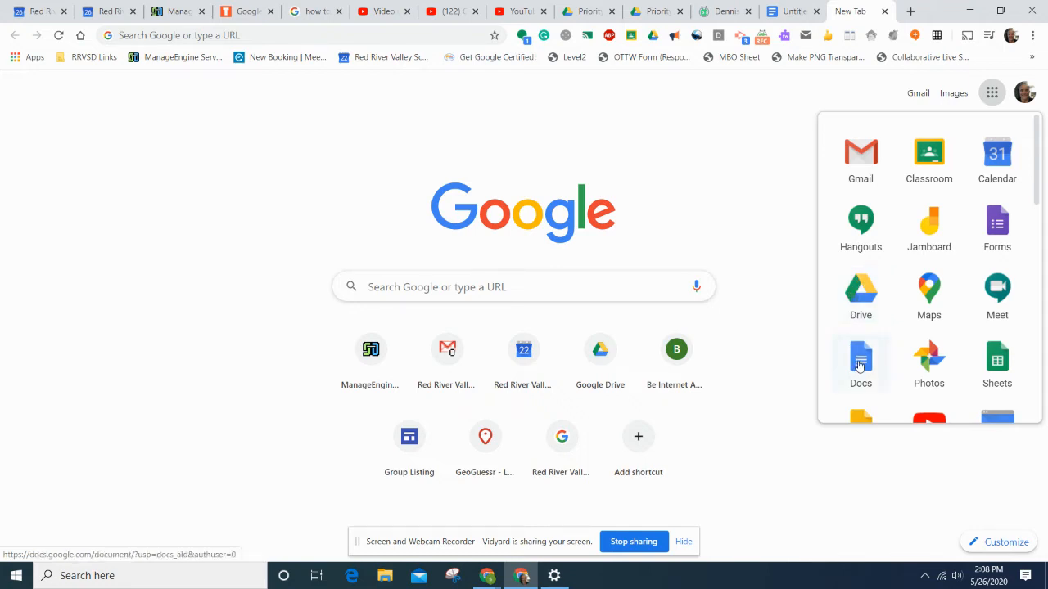
click(863, 301)
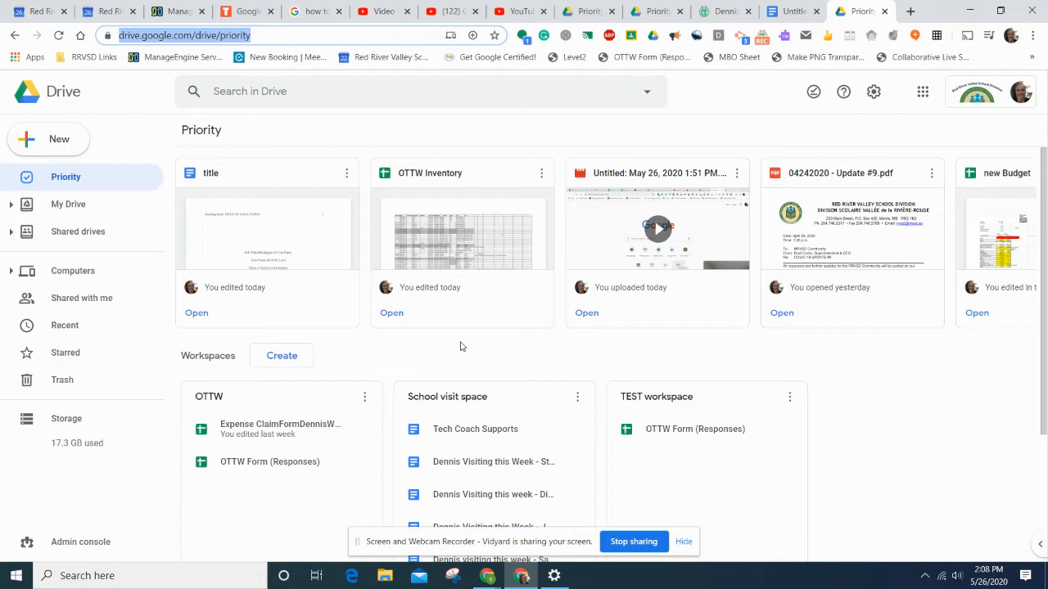
- Create a new Google Doc from Drive's New menu
click(59, 139)
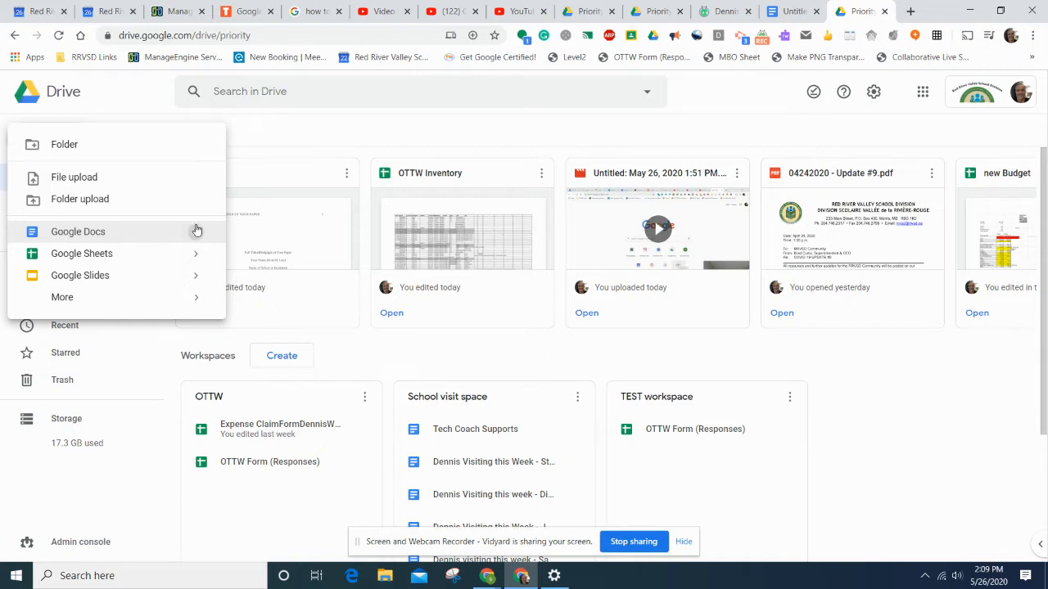
mouse_move(196, 232)
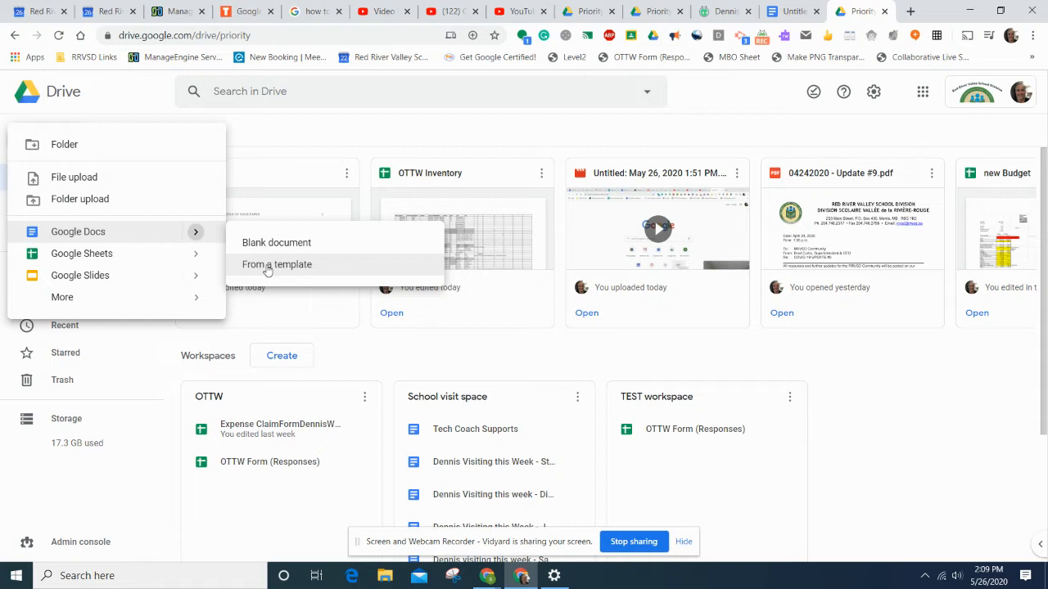
click(114, 234)
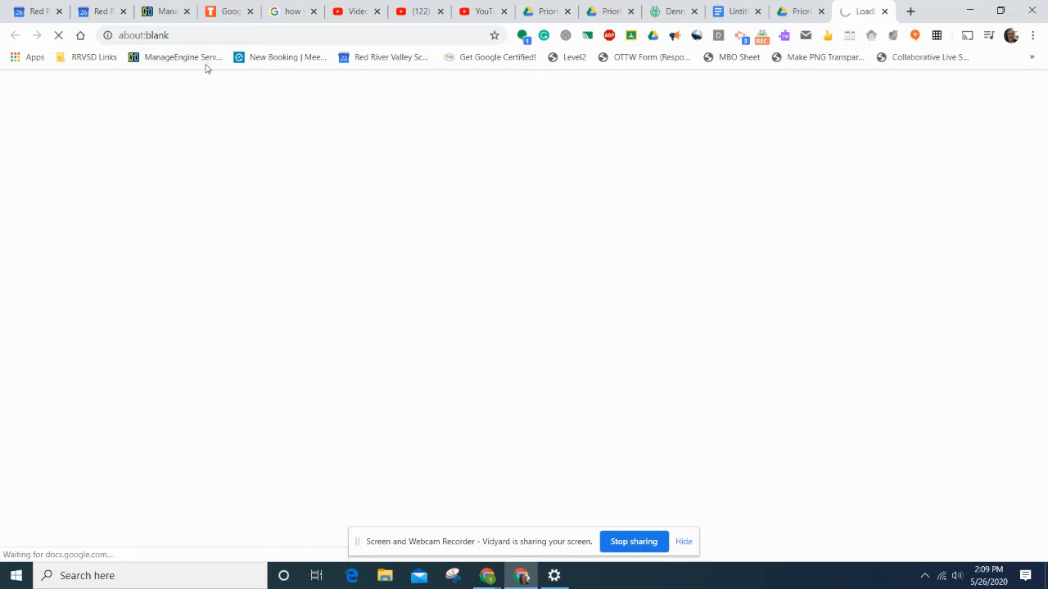
- Close the new document, the Drive tab and the earlier untitled document tab
click(884, 11)
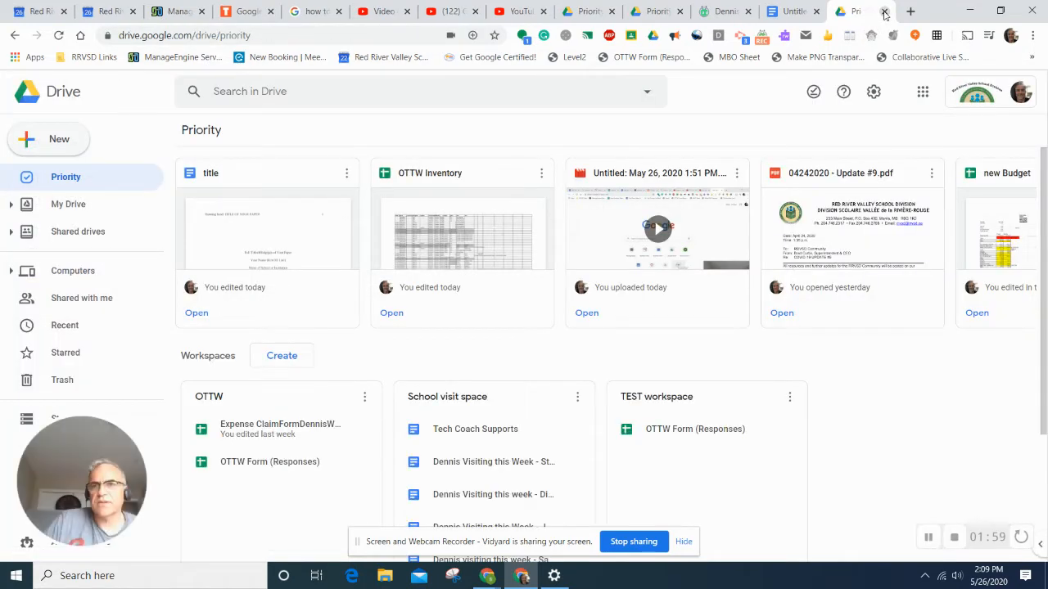
click(884, 11)
click(884, 12)
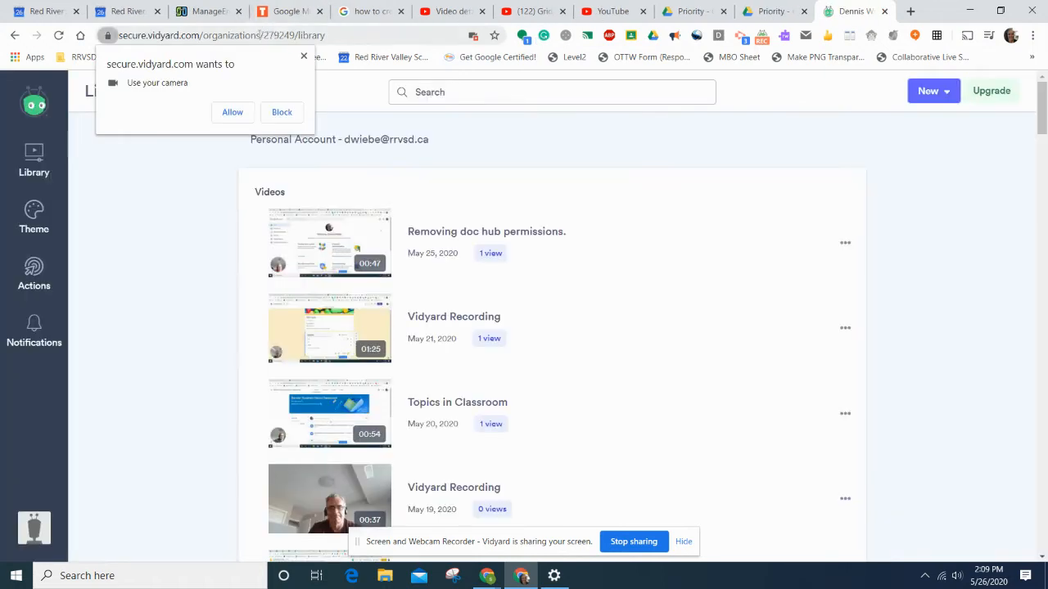
- Allow the recorder's camera, then open a blank document via docs.new in the Drive tab
click(237, 111)
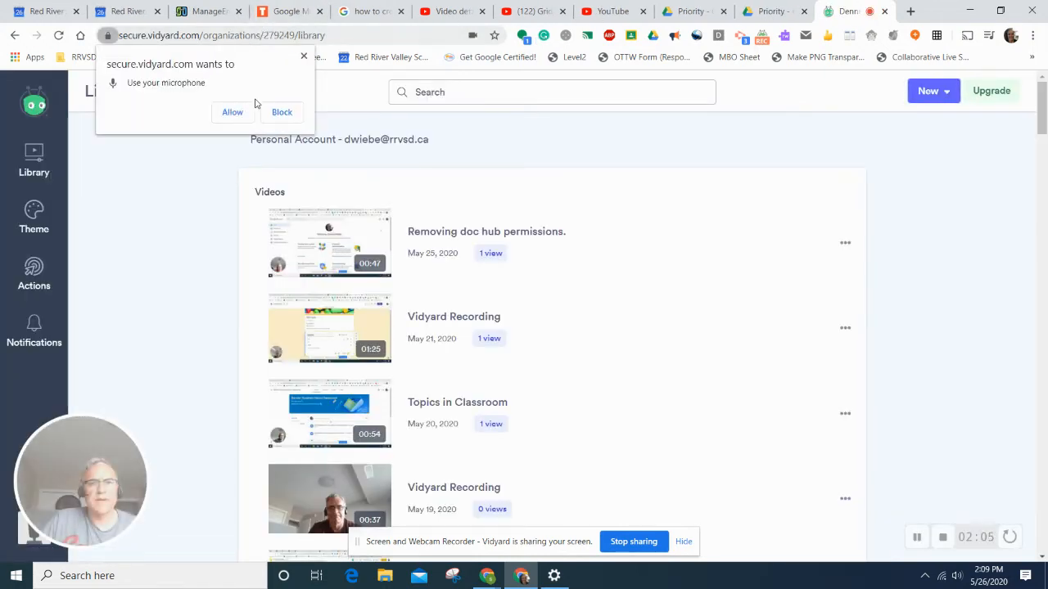
click(747, 13)
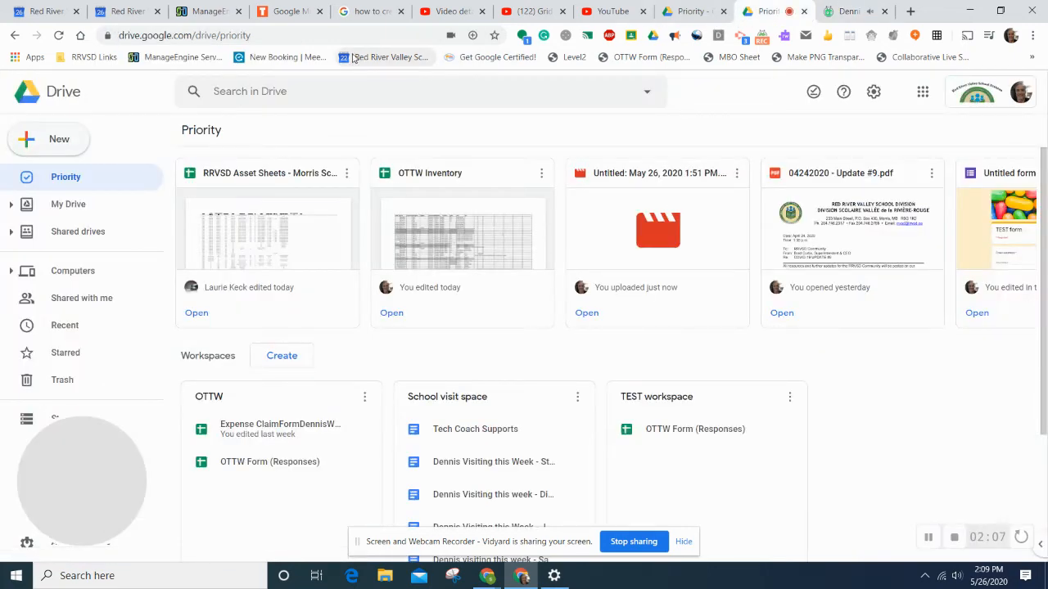
click(312, 36)
text(netflix)
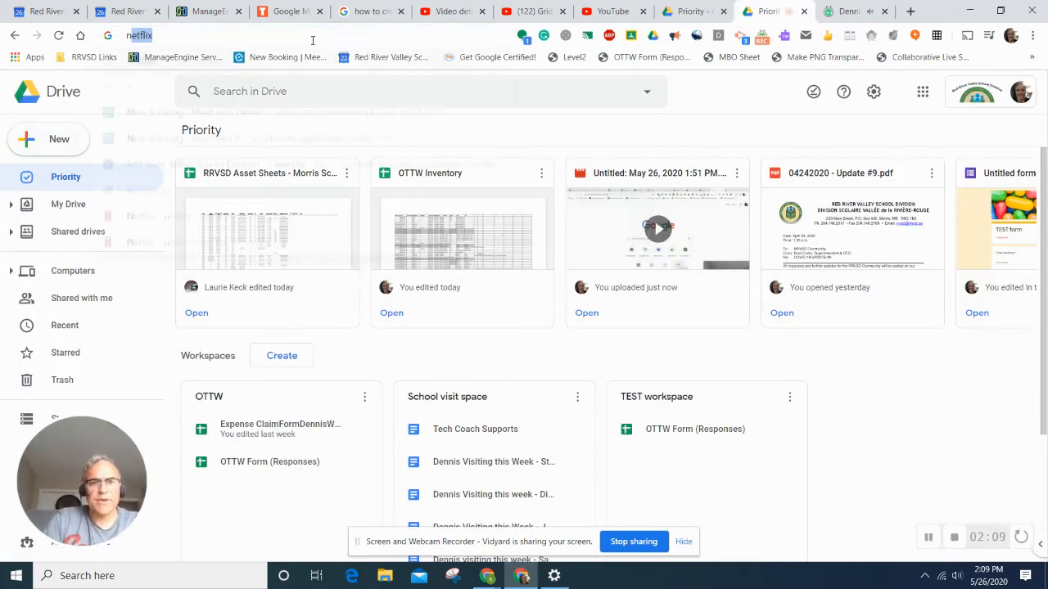
key(BackSpace)
key(BackSpace)
key(BackSpace)
key(BackSpace)
key(BackSpace)
key(BackSpace)
key(BackSpace)
text(do)
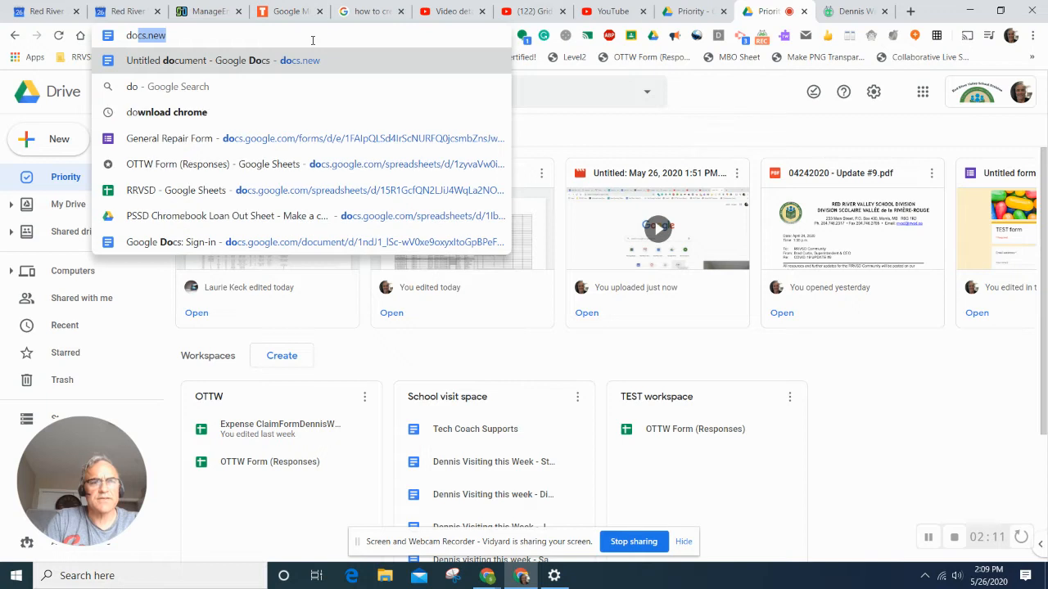
text(cs.n)
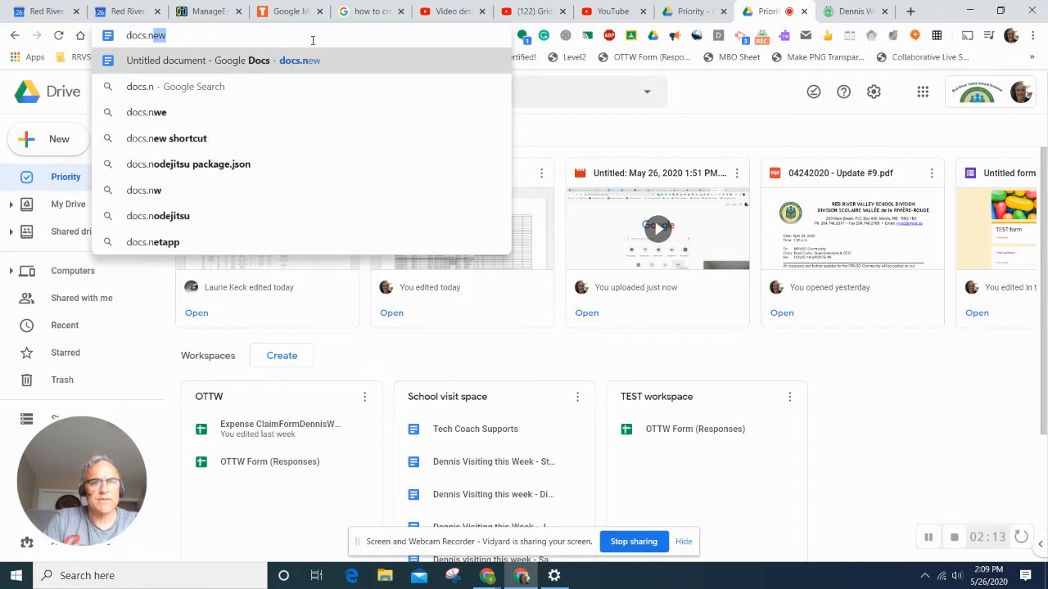
text(ew)
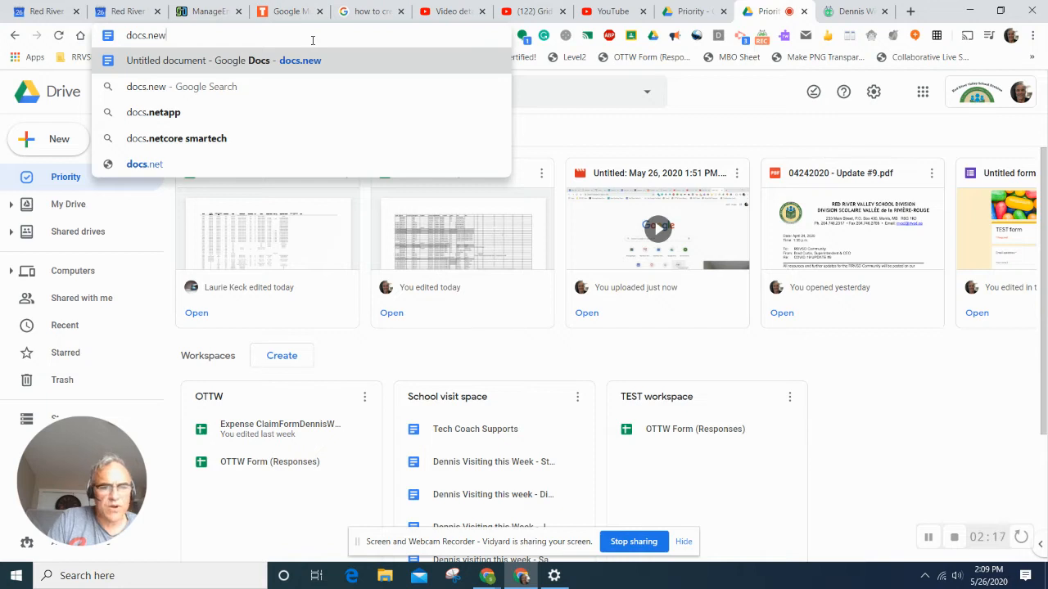
key(Return)
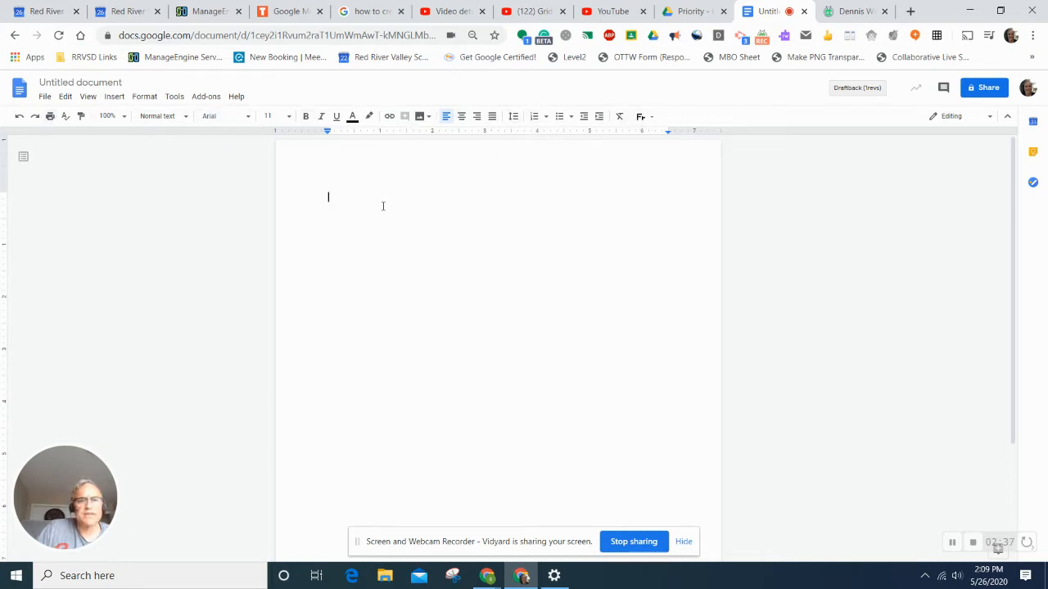
click(249, 121)
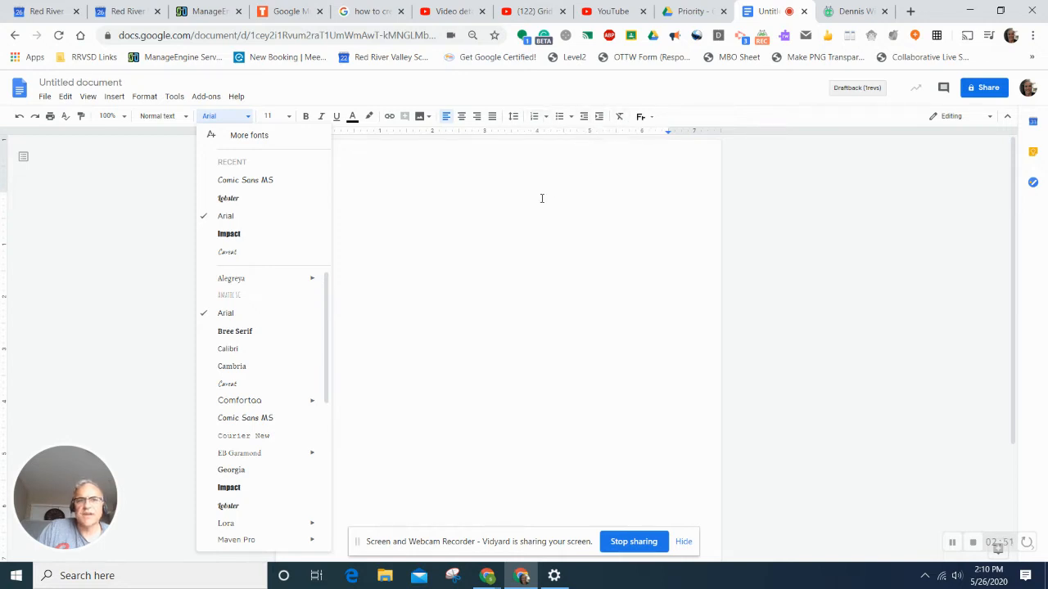
click(506, 214)
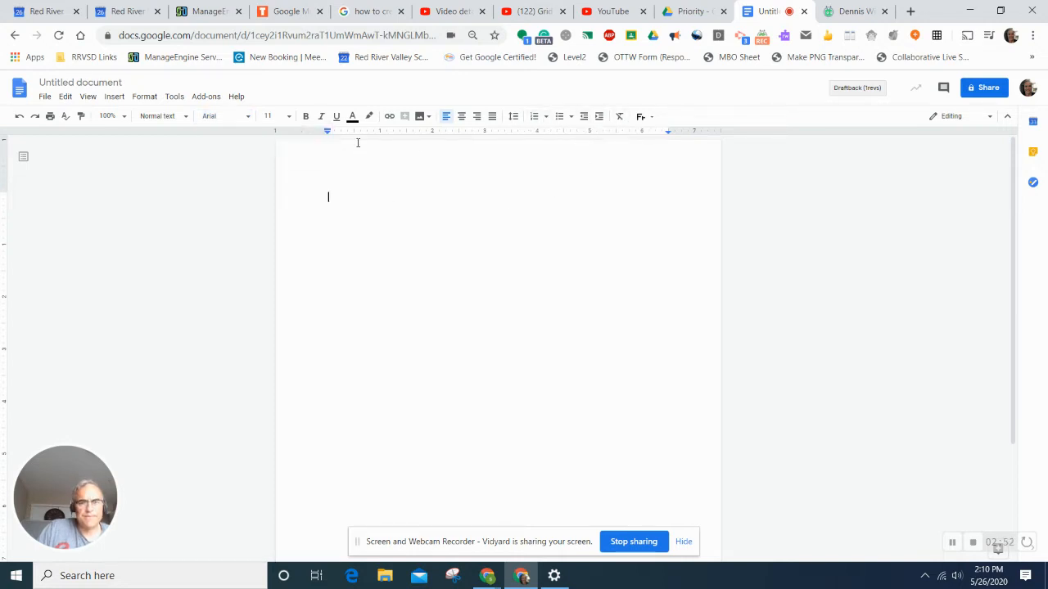
- Rename the untitled document to 'Title'
click(96, 84)
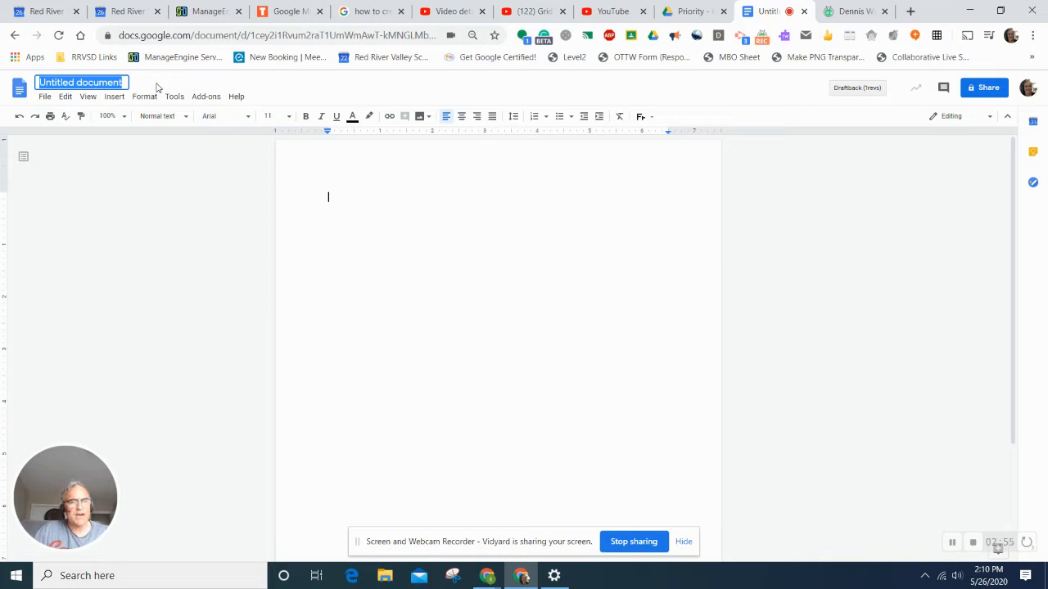
text(Titl)
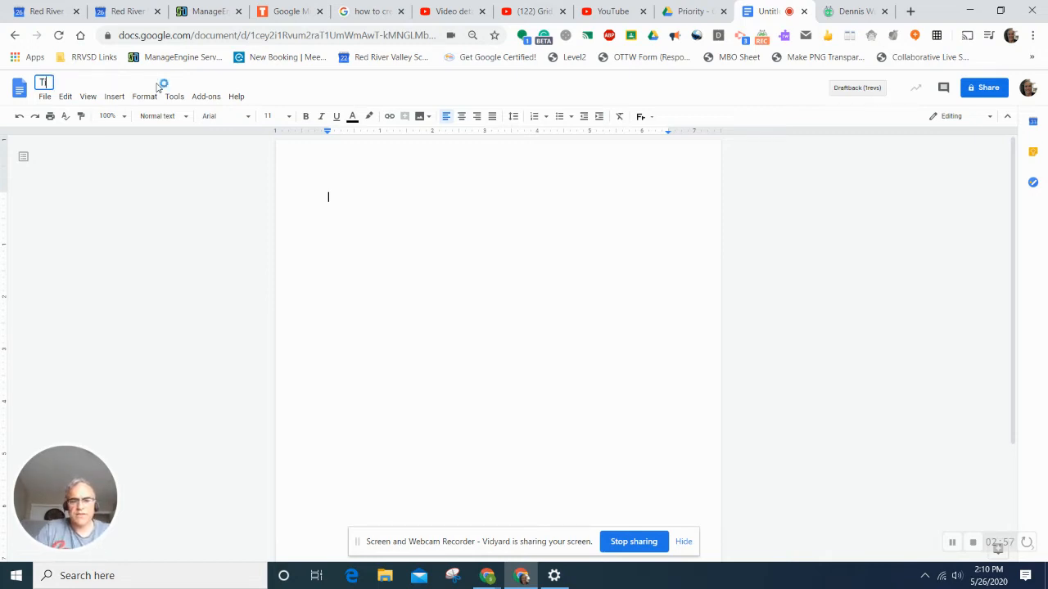
text(e)
key(Return)
click(44, 96)
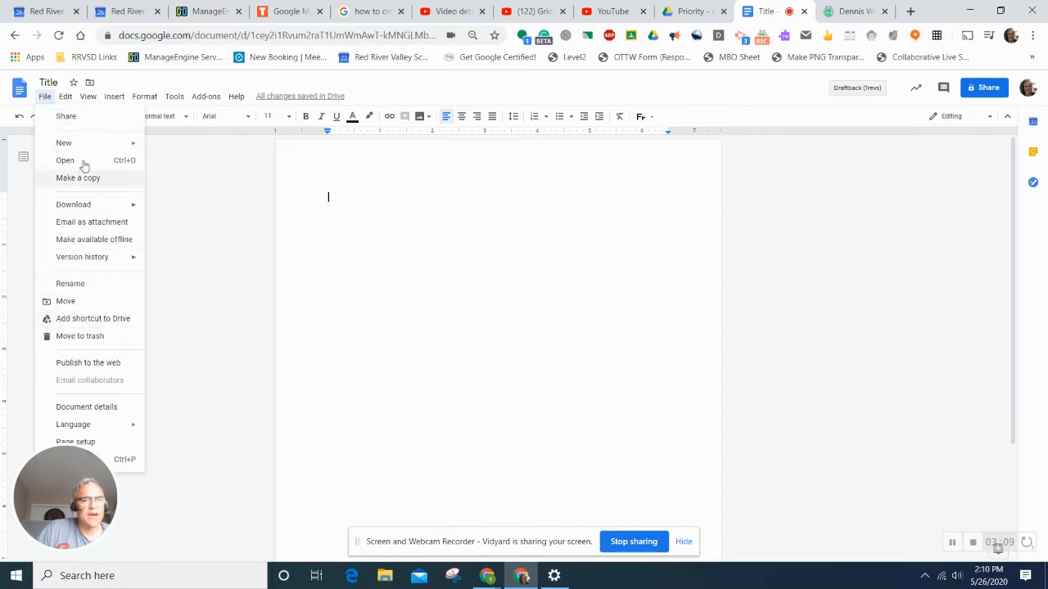
mouse_move(66, 260)
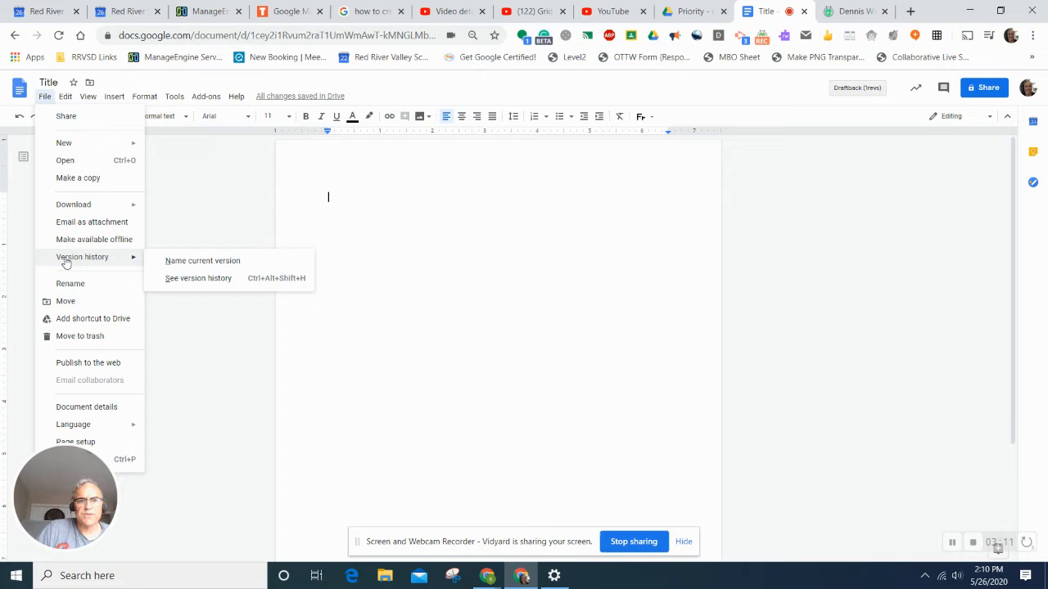
click(196, 280)
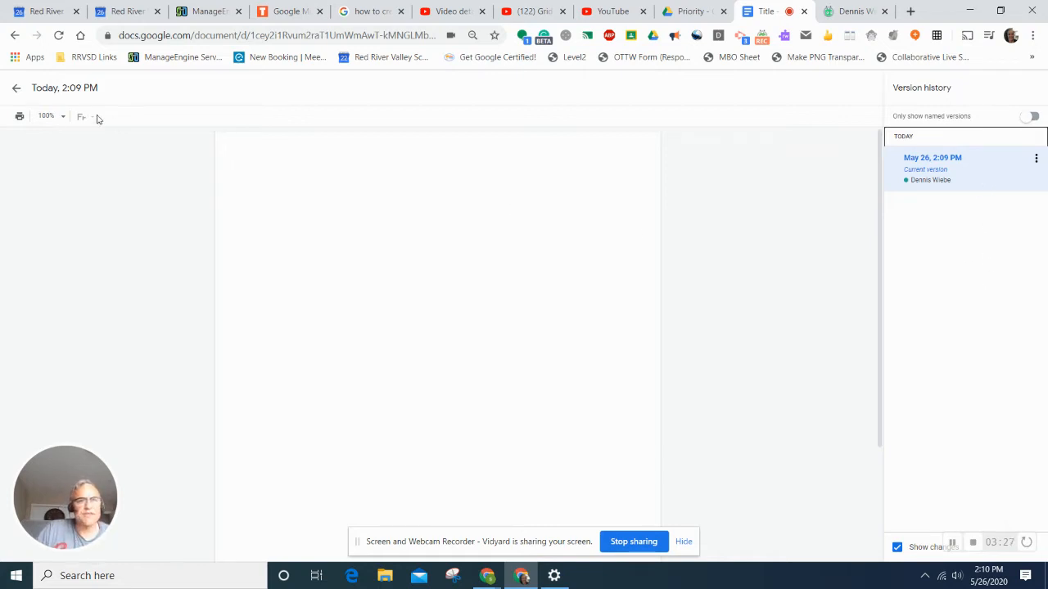
click(17, 89)
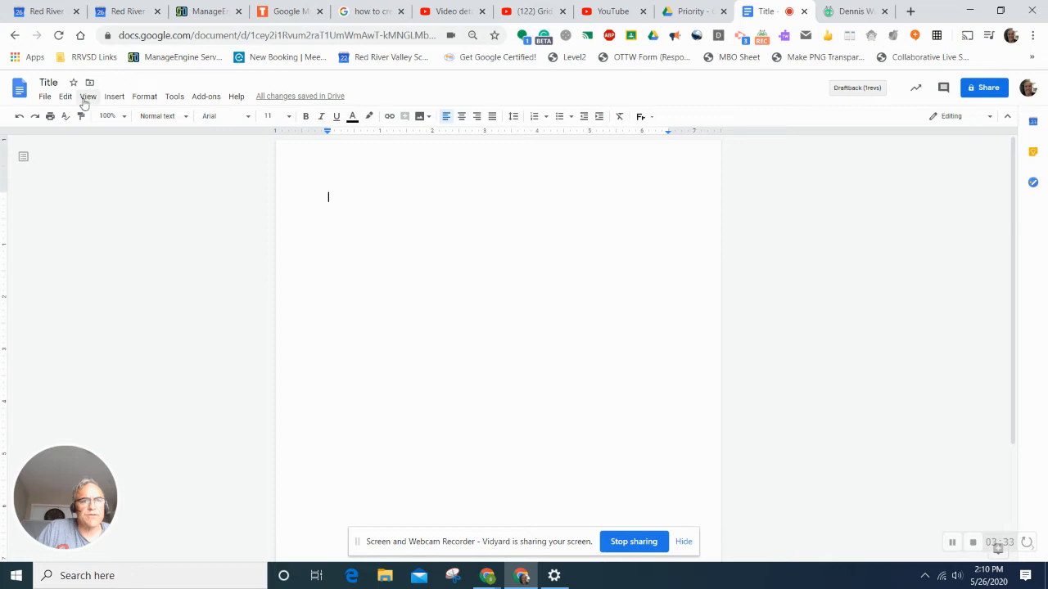
- Show the table size grid under the Insert menu's Table entry
click(115, 96)
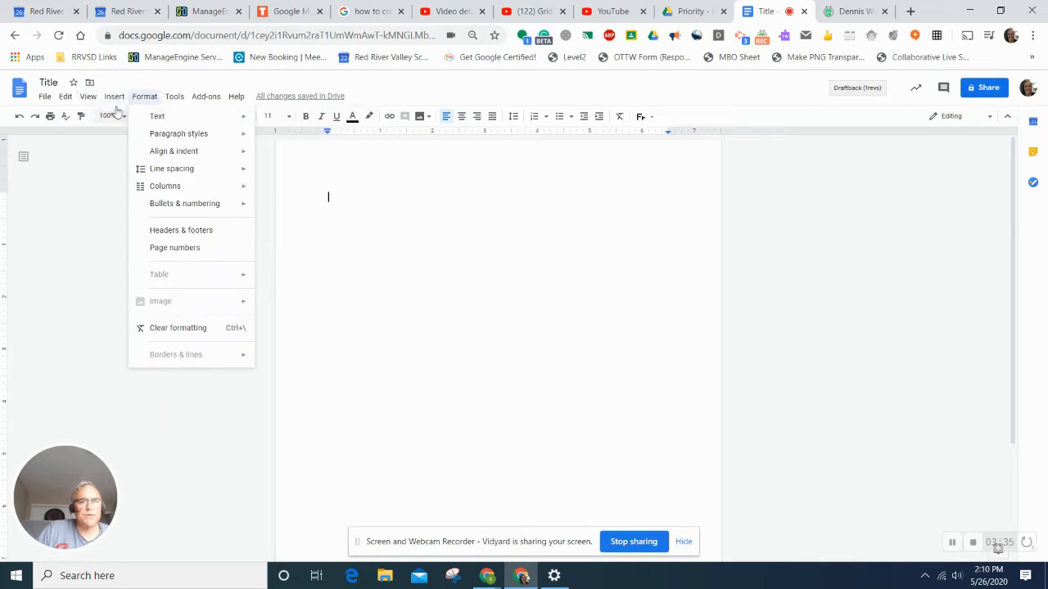
mouse_move(123, 118)
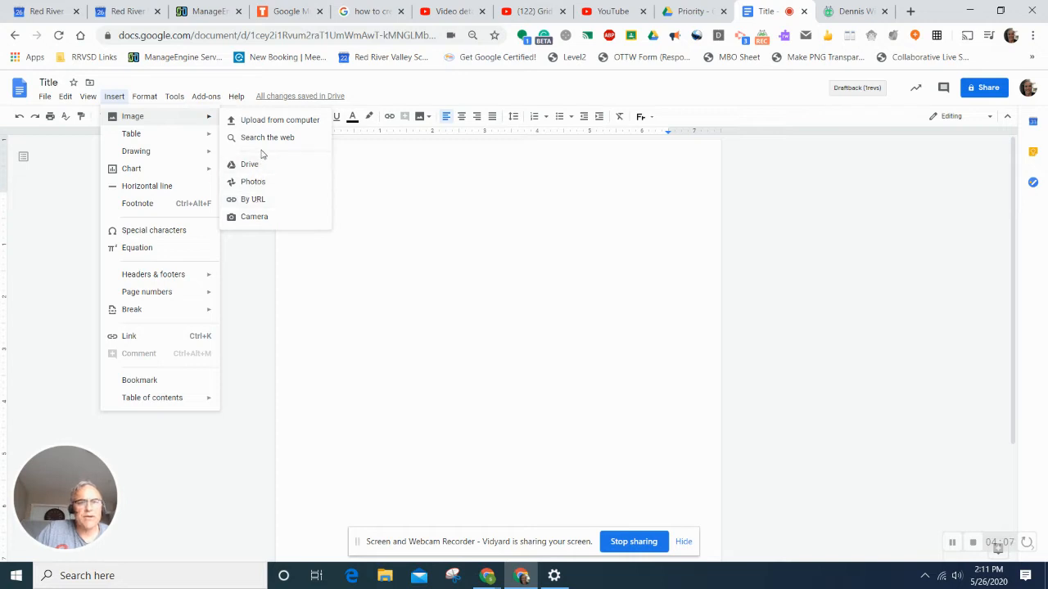
mouse_move(168, 143)
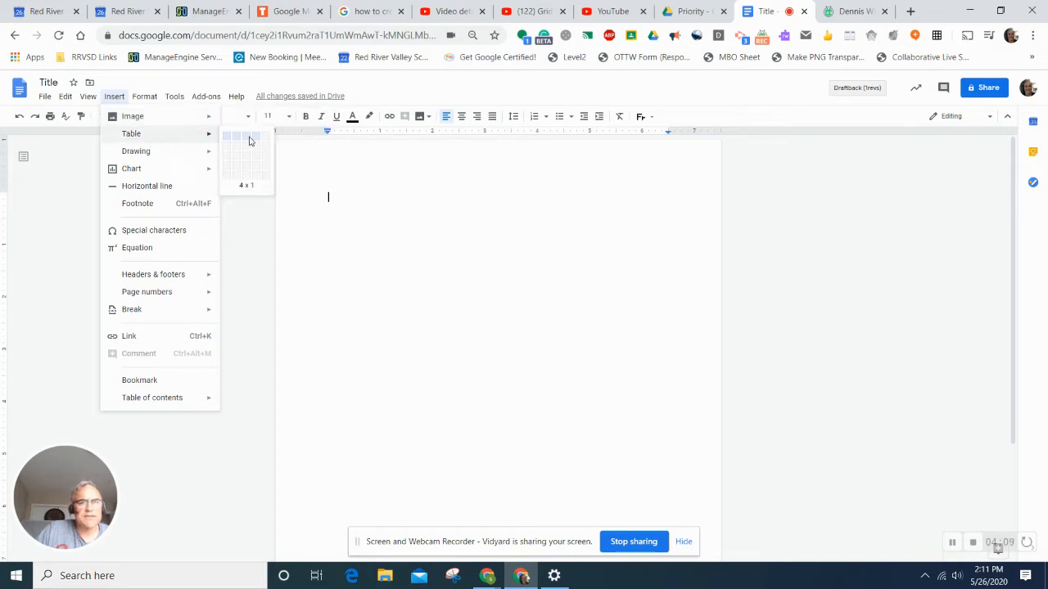
- Insert a 4-column, 5-row table, then show the Insert > Drawing options
click(262, 178)
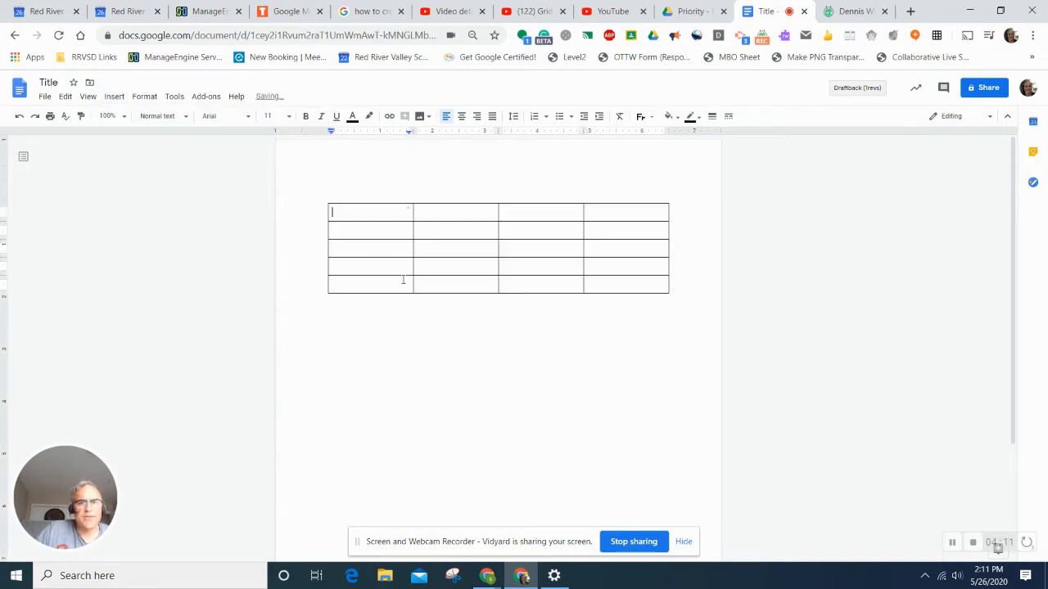
click(114, 97)
mouse_move(132, 169)
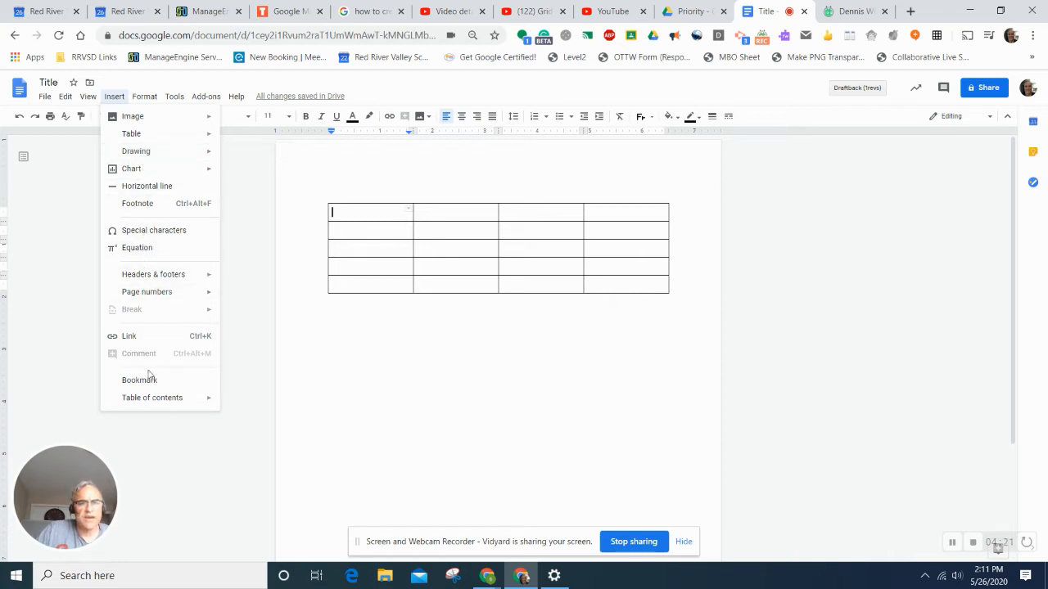
mouse_move(158, 409)
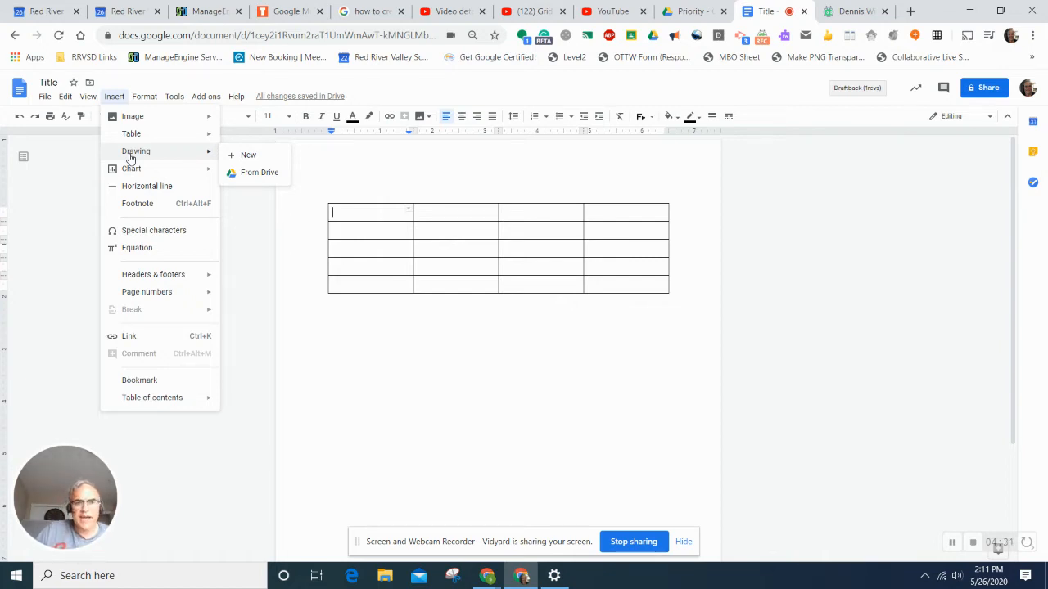
- Start a new drawing and add a pie shape filled grey-blue
click(247, 156)
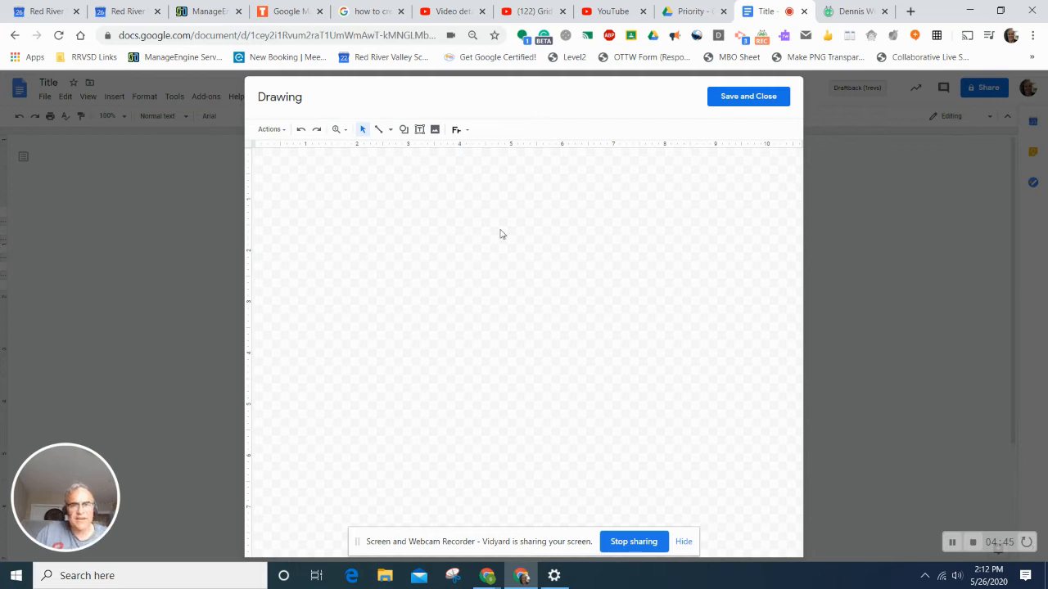
click(404, 129)
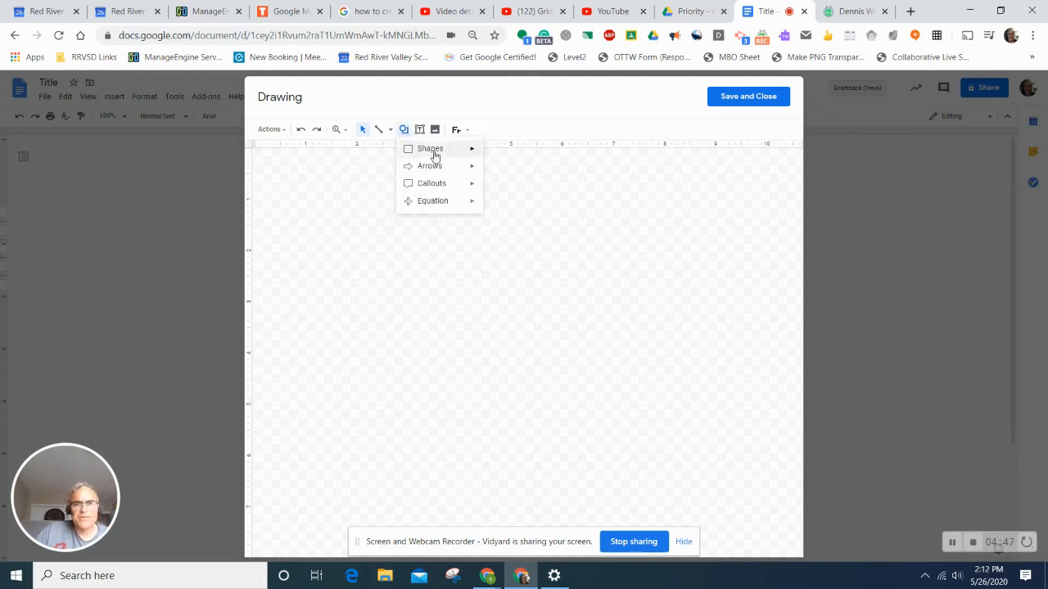
mouse_move(435, 155)
click(519, 188)
drag(483, 244, 683, 385)
click(455, 129)
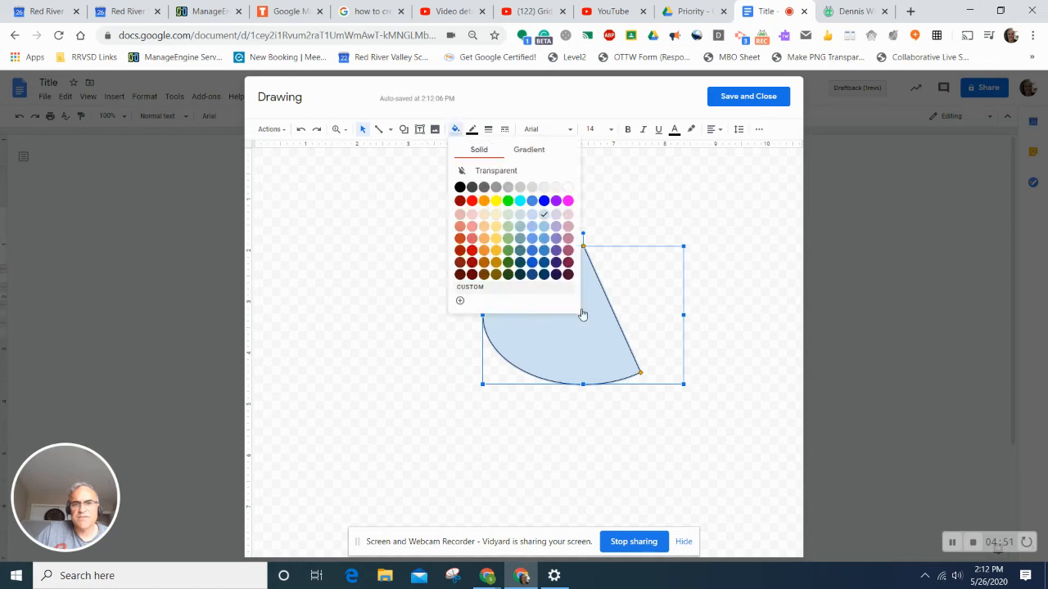
click(521, 227)
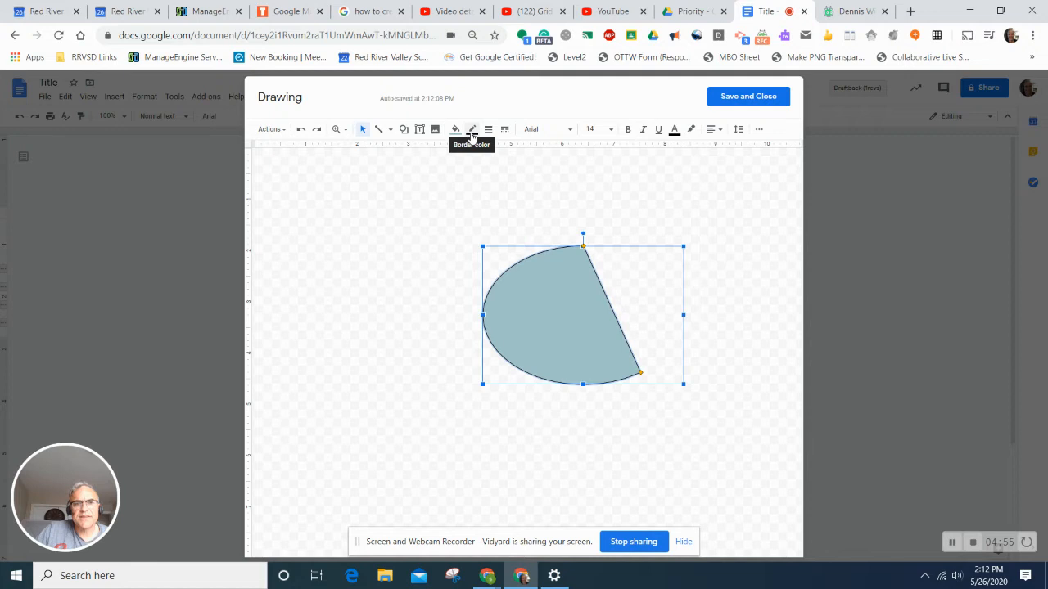
- Add a freehand squiggle and a text box, then save the drawing into the cell
click(390, 131)
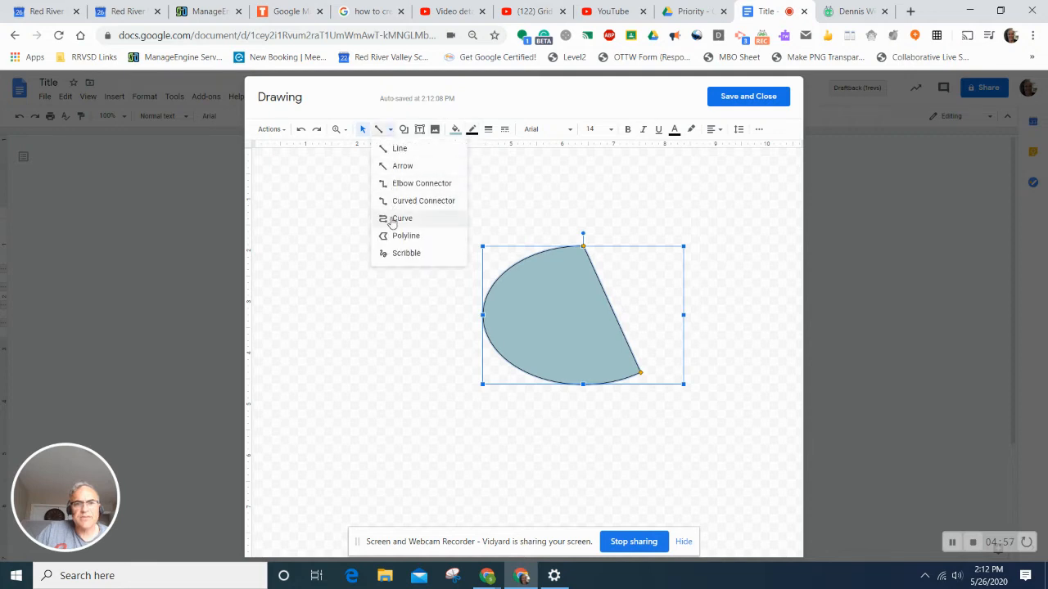
click(402, 253)
mouse_move(328, 303)
mouse_down()
mouse_move(417, 423)
mouse_move(393, 325)
mouse_move(366, 298)
mouse_move(377, 298)
mouse_up()
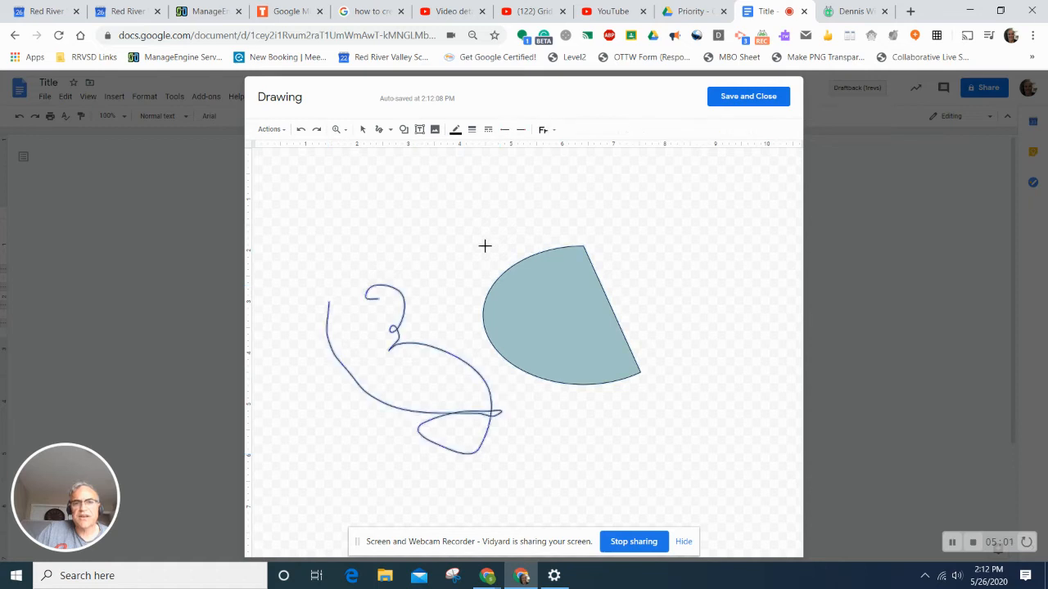
click(419, 129)
drag(427, 191, 507, 252)
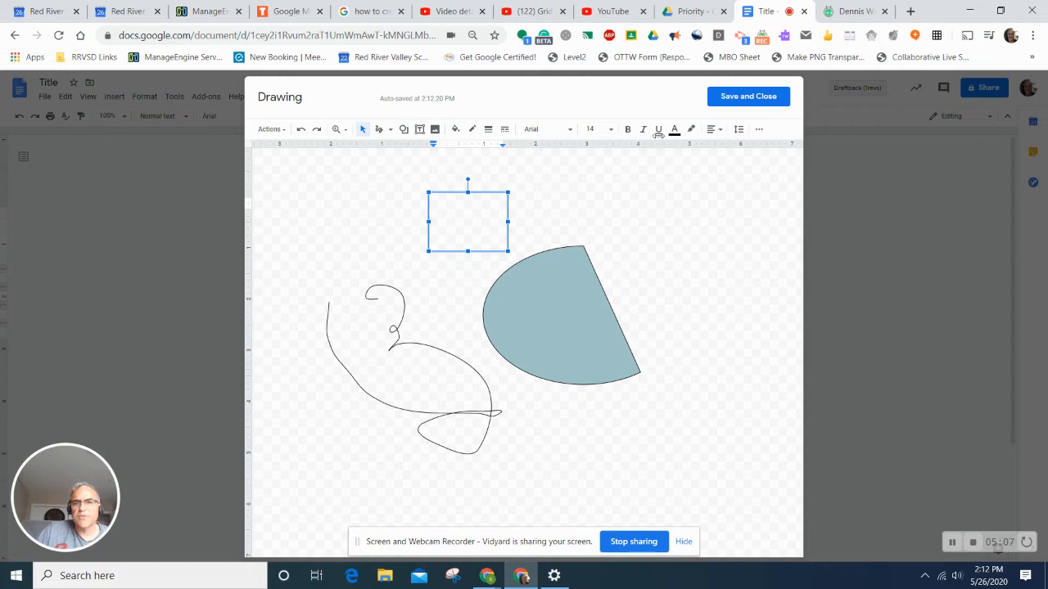
click(731, 99)
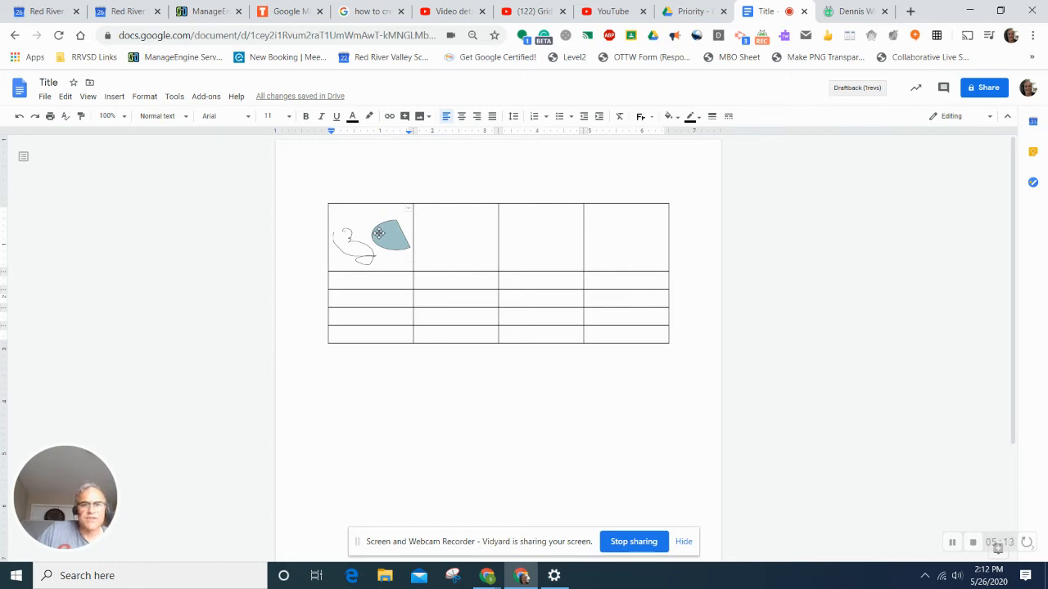
- Reopen the table's pie-and-squiggle drawing for editing and save it back unchanged
click(378, 234)
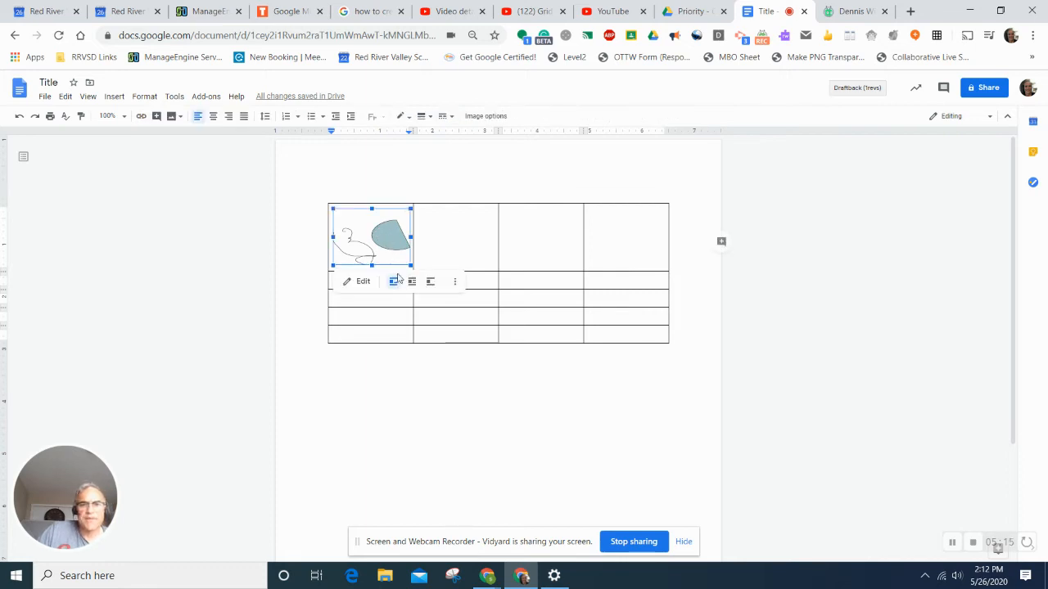
click(358, 281)
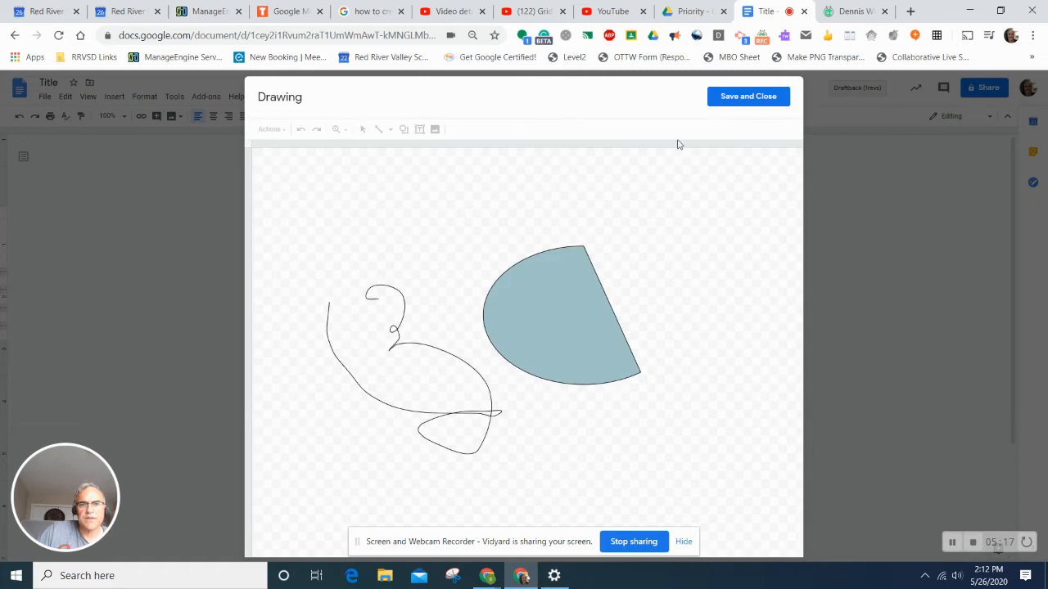
click(461, 236)
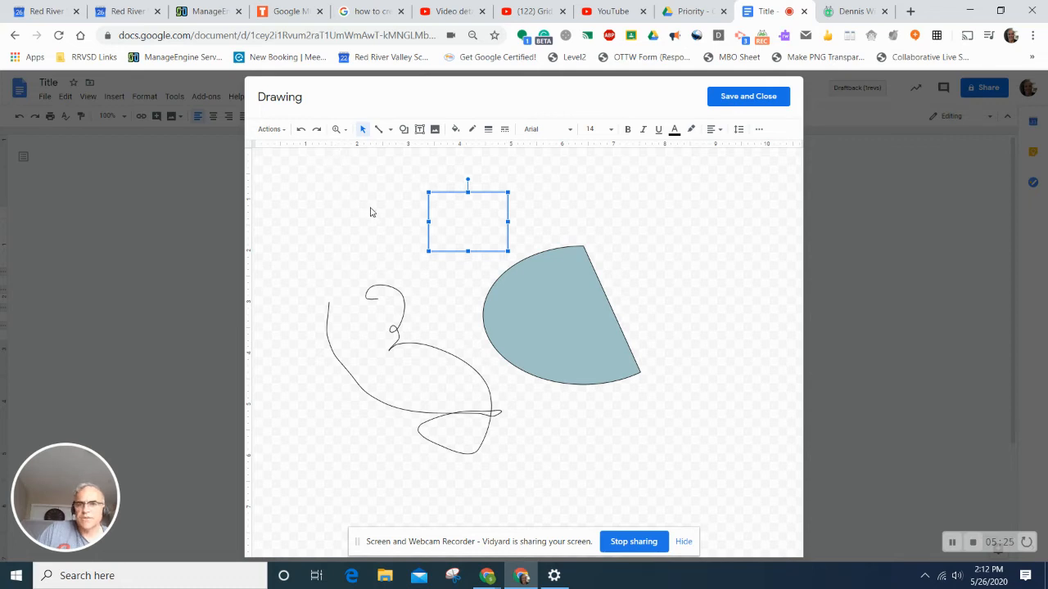
click(733, 97)
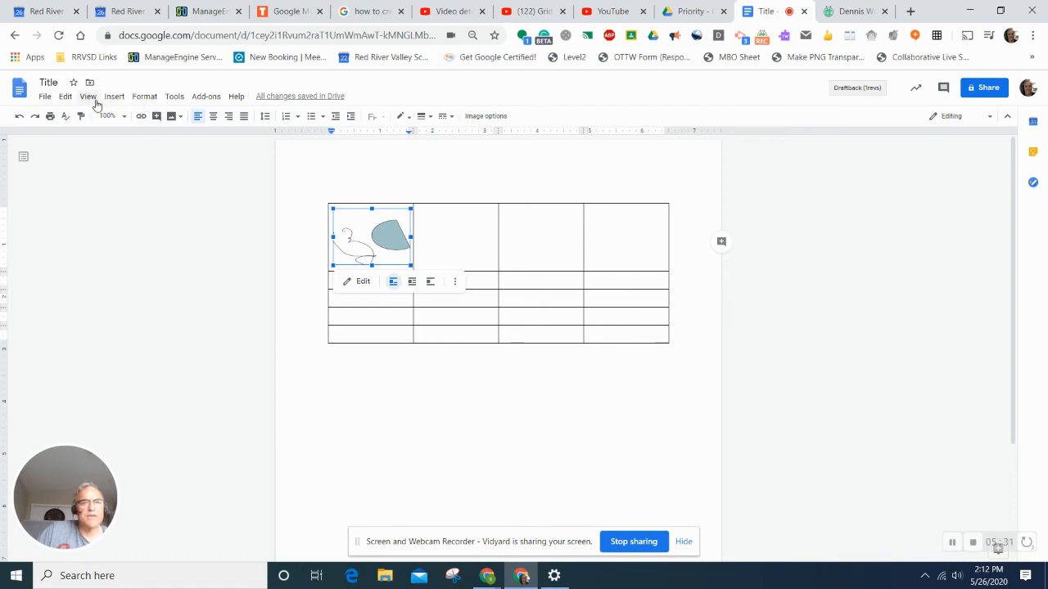
click(174, 98)
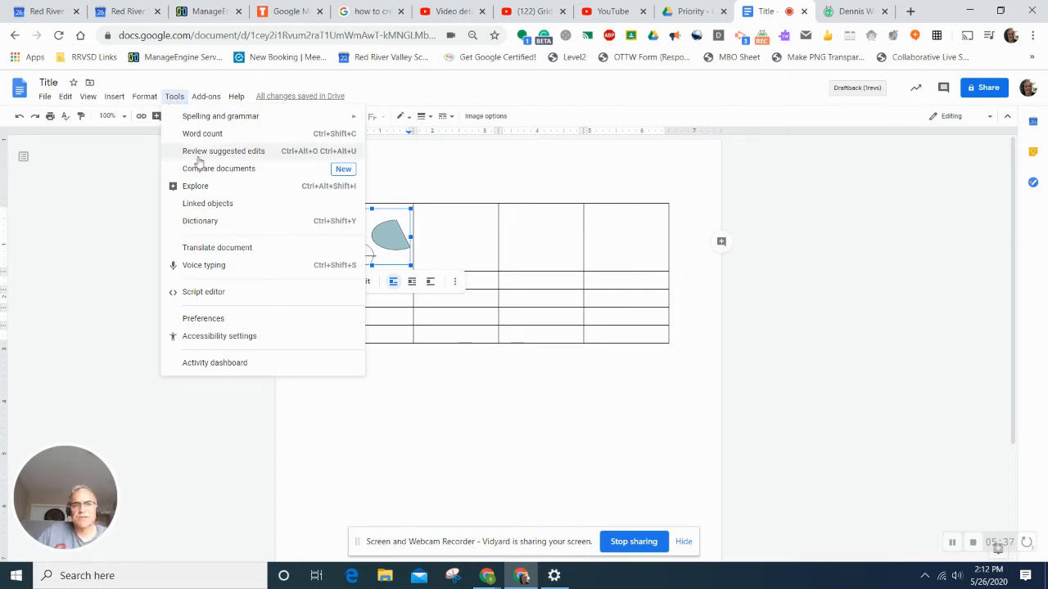
- Turn on voice typing and dictate a paragraph about voice typing below the table
click(206, 268)
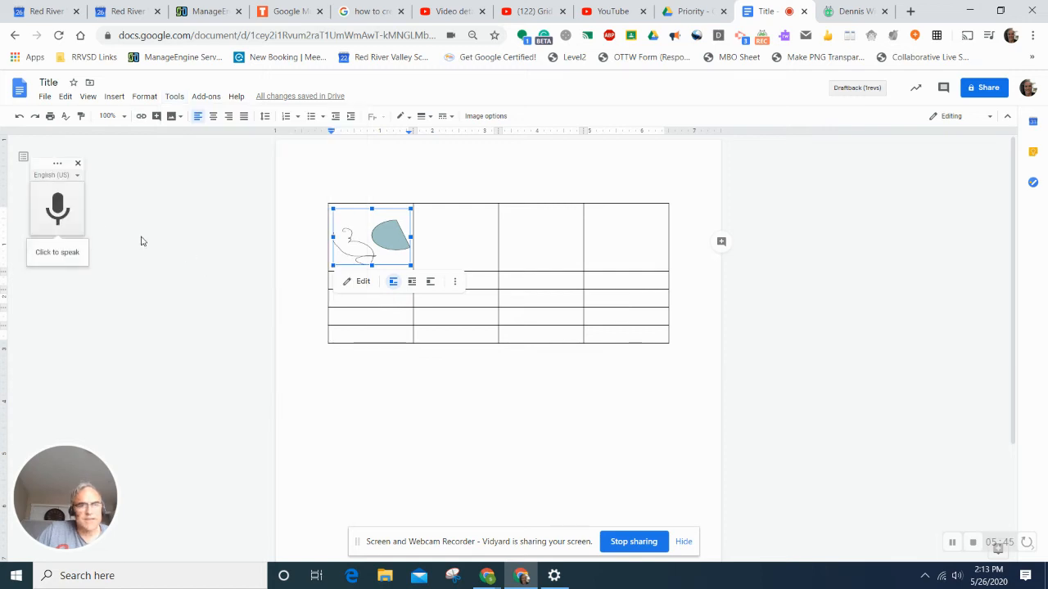
click(58, 209)
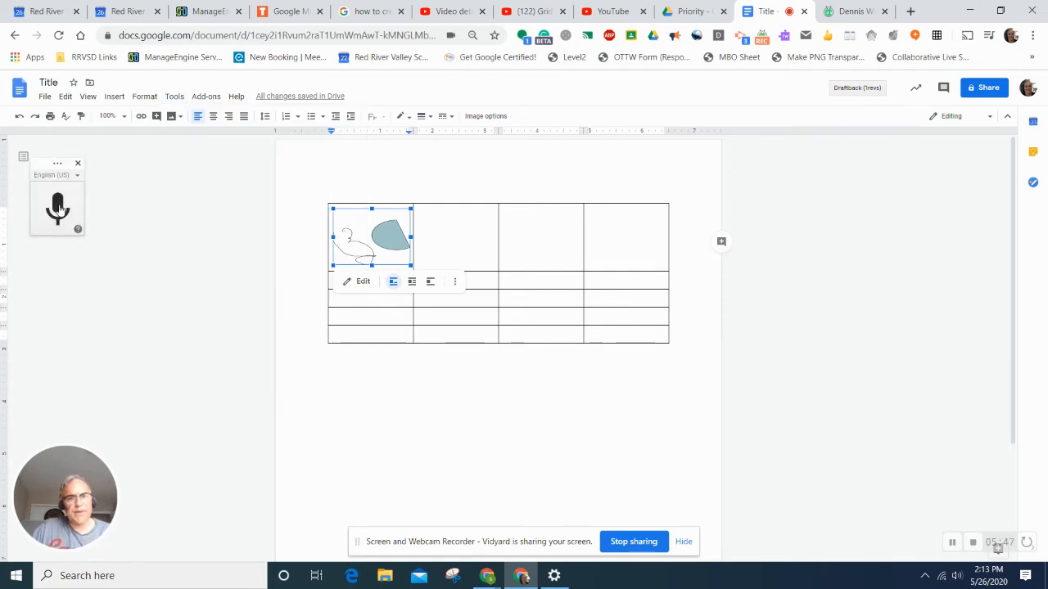
click(405, 397)
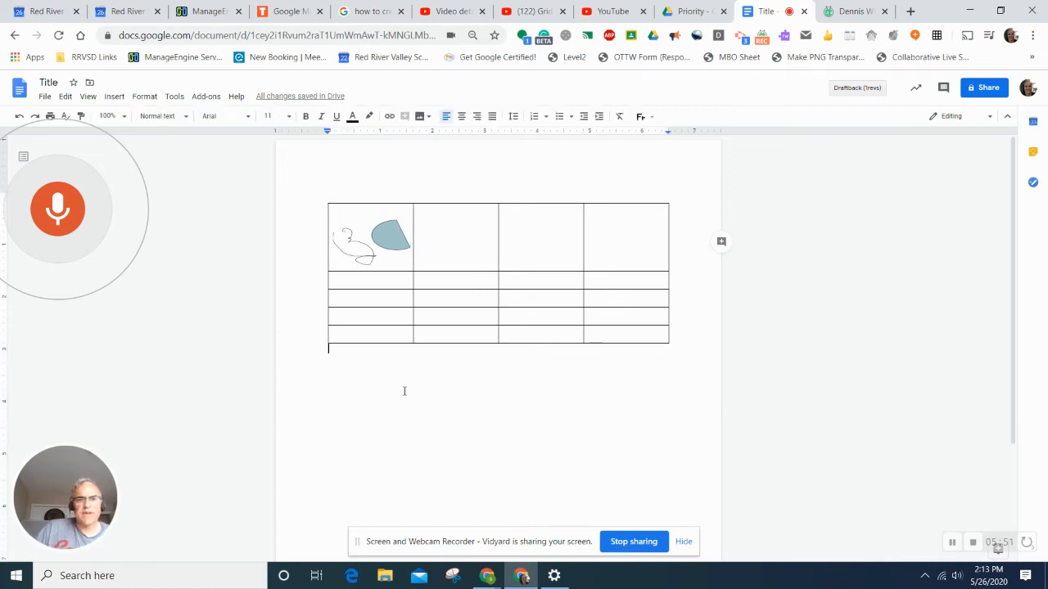
click(58, 219)
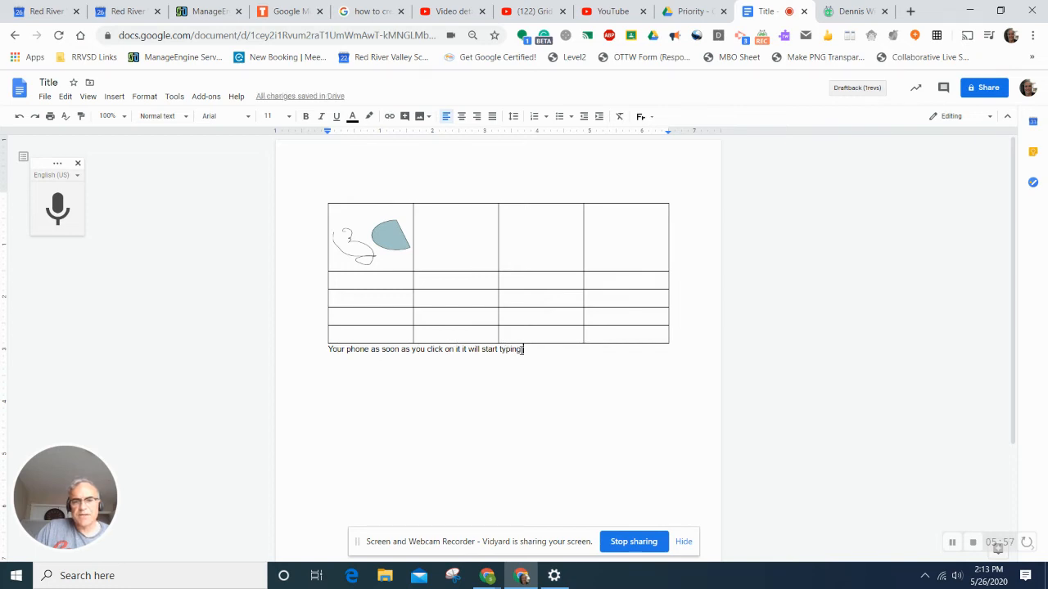
click(71, 230)
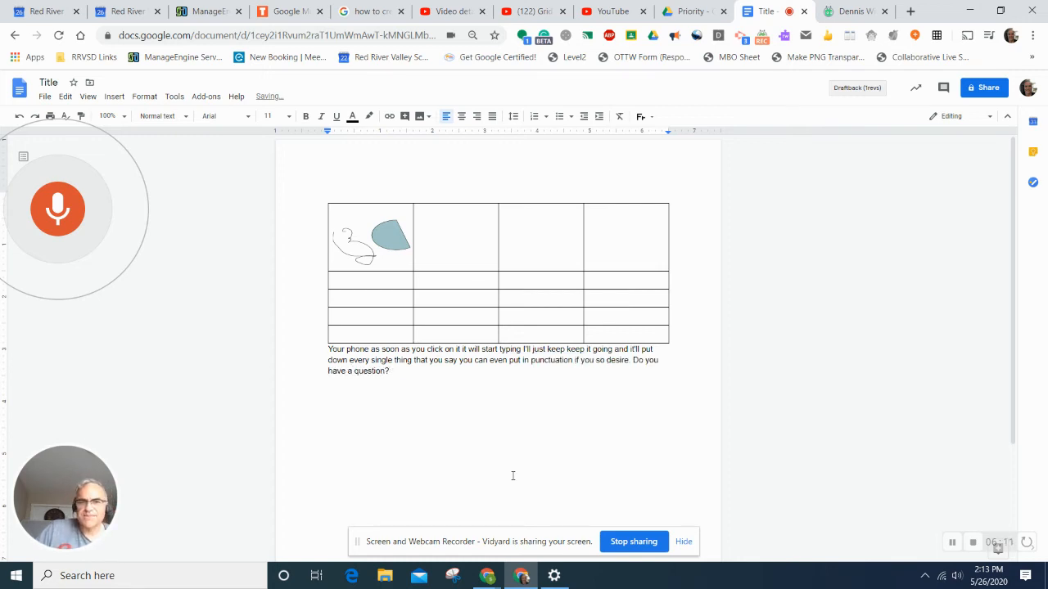
click(58, 216)
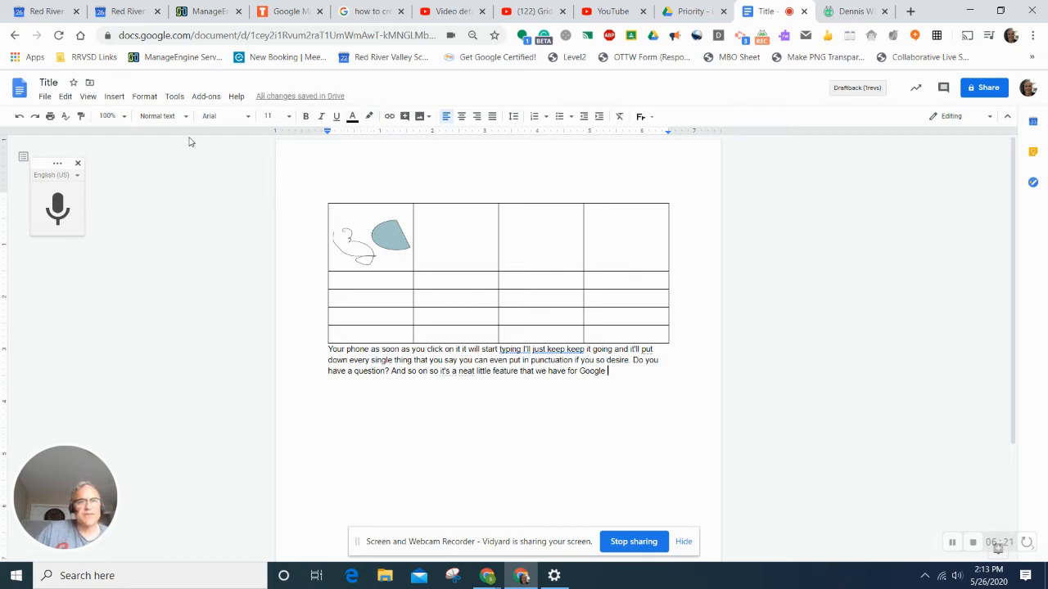
click(174, 96)
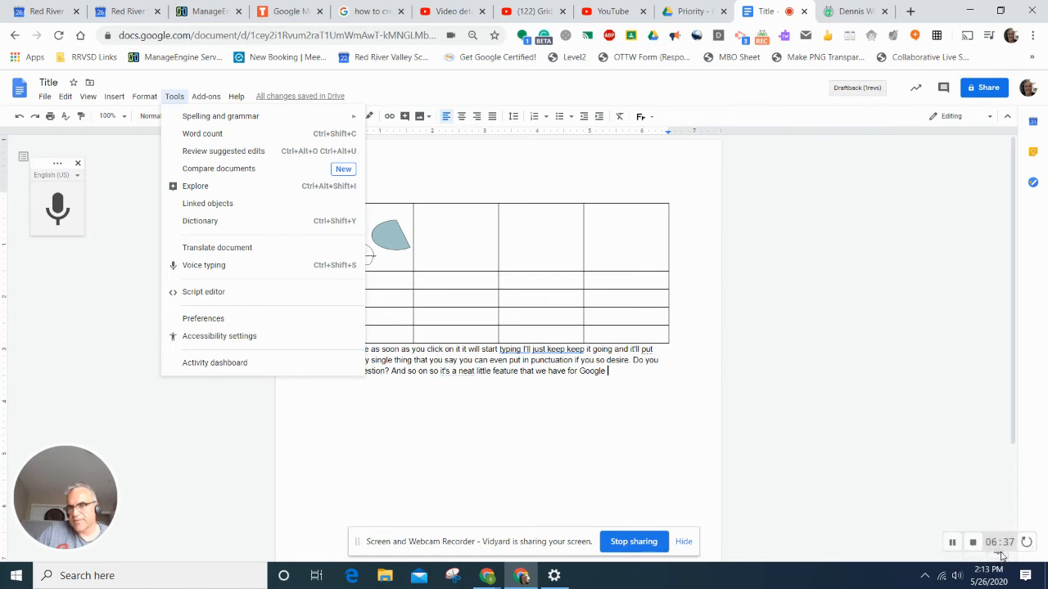
- Search Explore images for 'owl' and drag a barn owl photo below the dictated paragraph
click(967, 546)
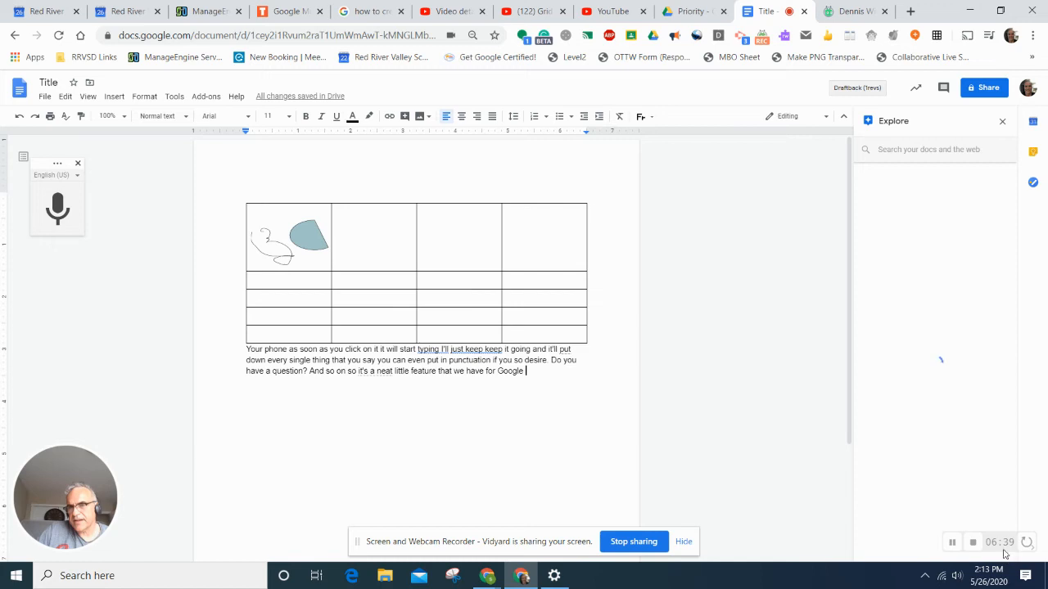
click(909, 150)
key(Return)
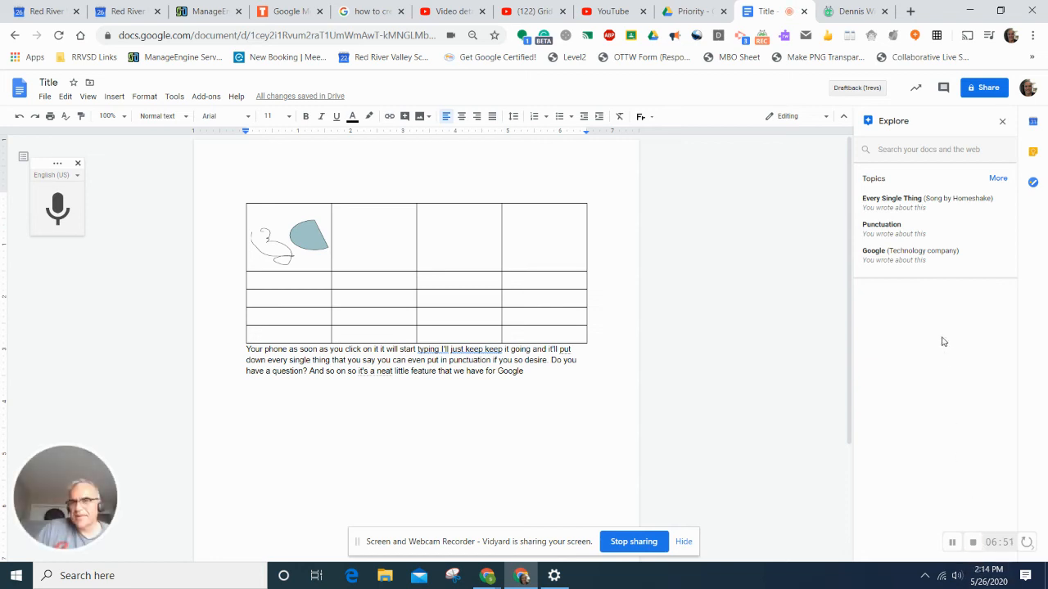
click(939, 147)
text(owl)
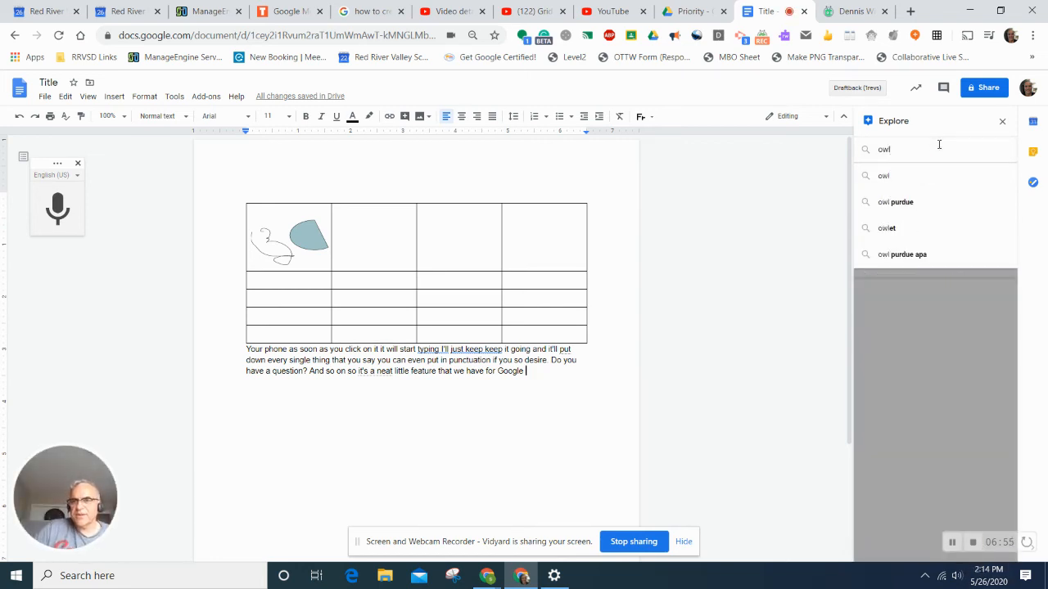
click(884, 176)
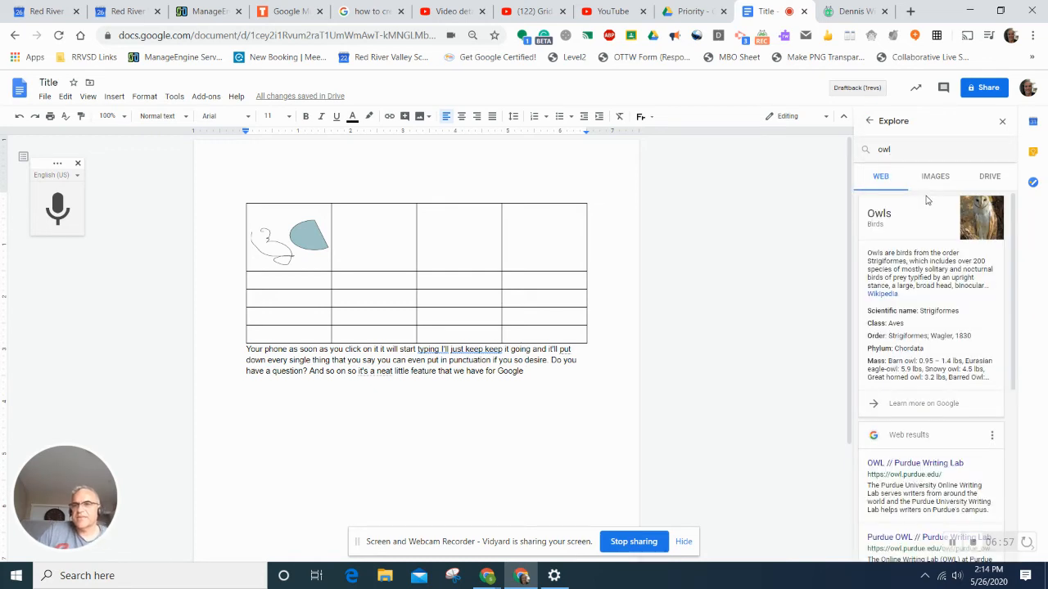
click(932, 182)
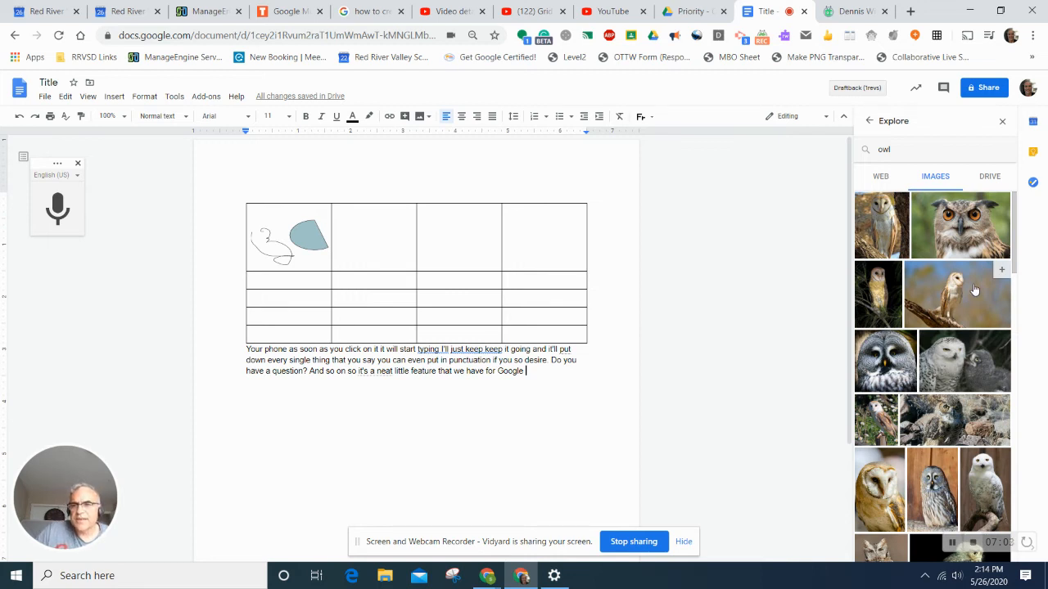
drag(917, 303, 539, 416)
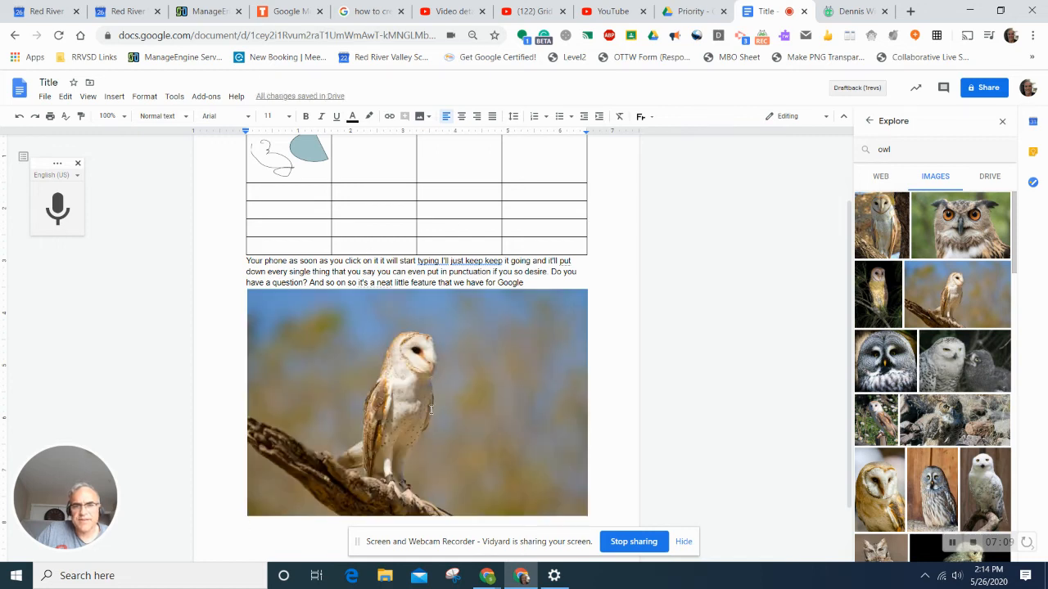
- Shrink the owl photo proportionally and set it to wrap text
click(545, 498)
drag(587, 516, 401, 391)
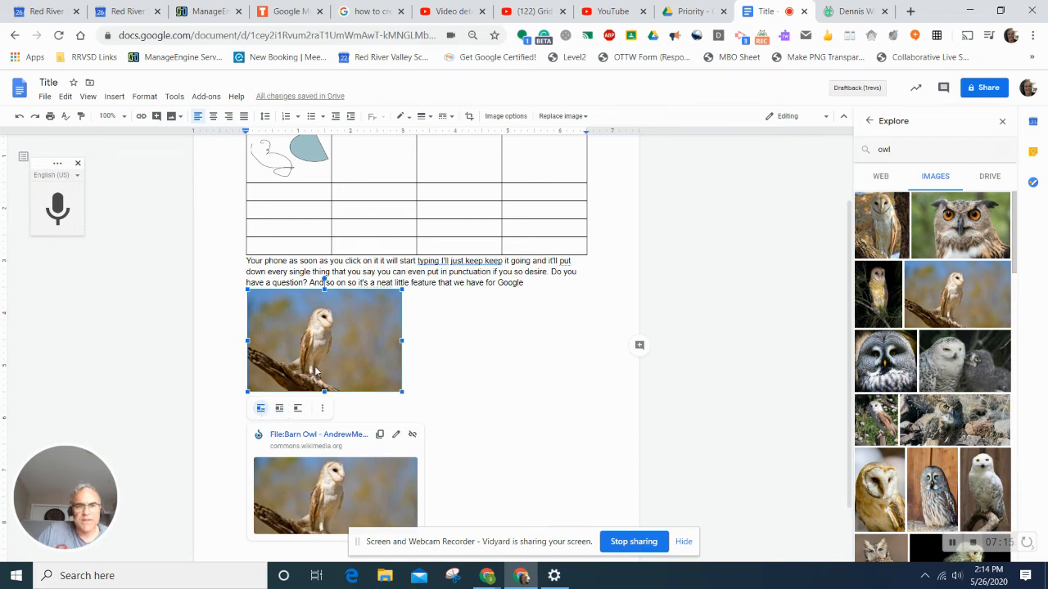
click(279, 409)
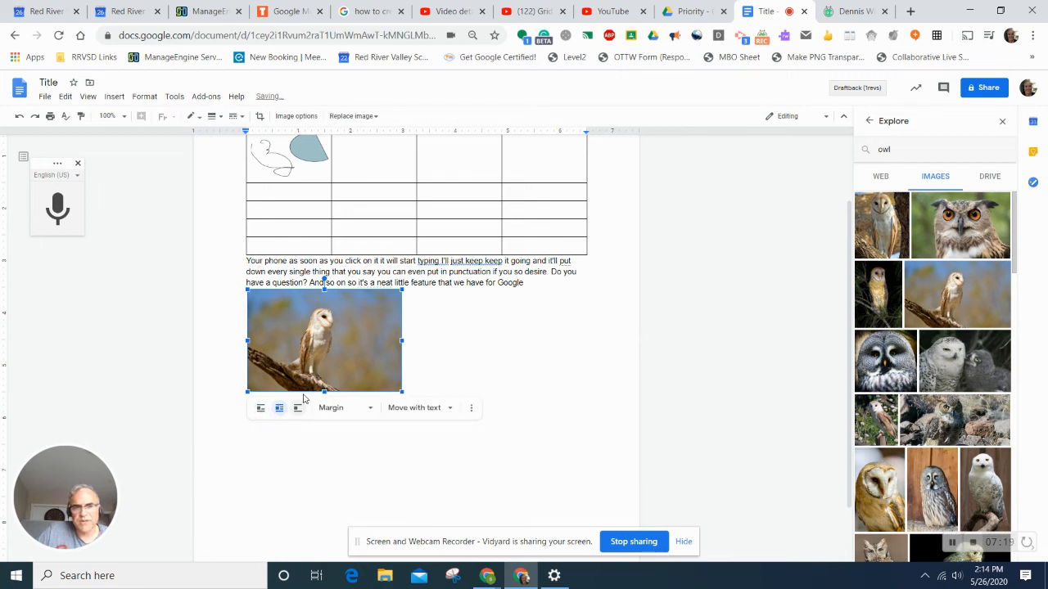
- Move the owl photo so it sits centred beneath the dictated paragraph
drag(318, 347, 475, 319)
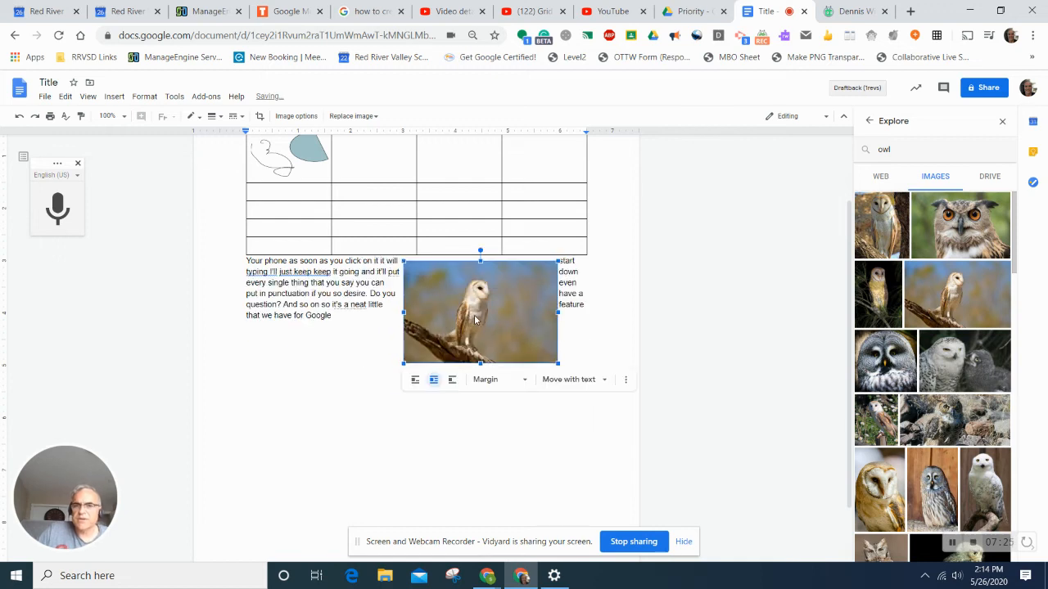
click(570, 381)
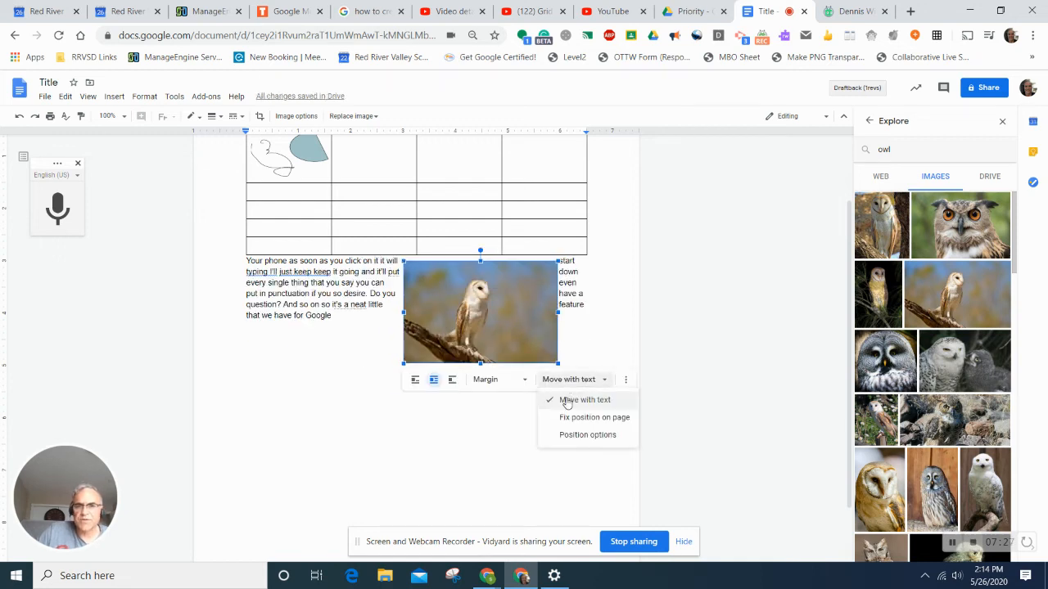
drag(496, 309, 465, 364)
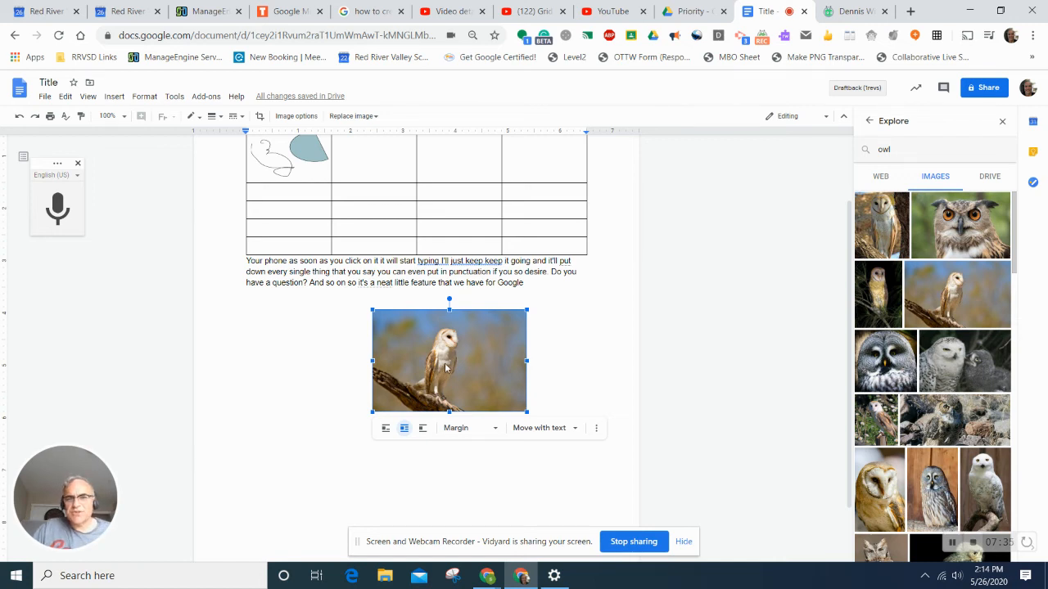
scroll(340, 371, up, 1)
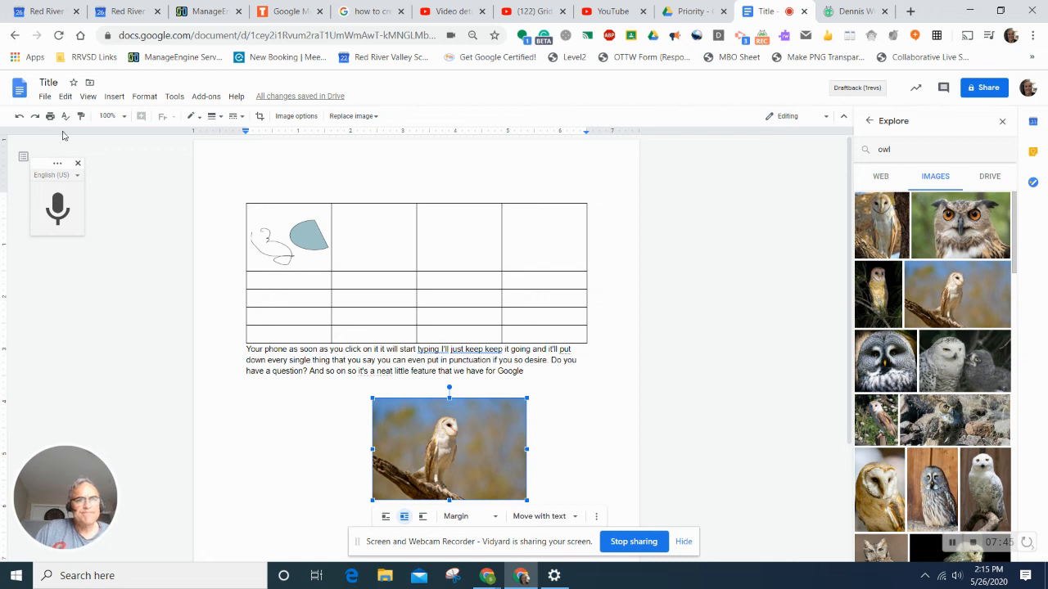
- Translate the document into French as 'Translated copy of Title'
click(175, 97)
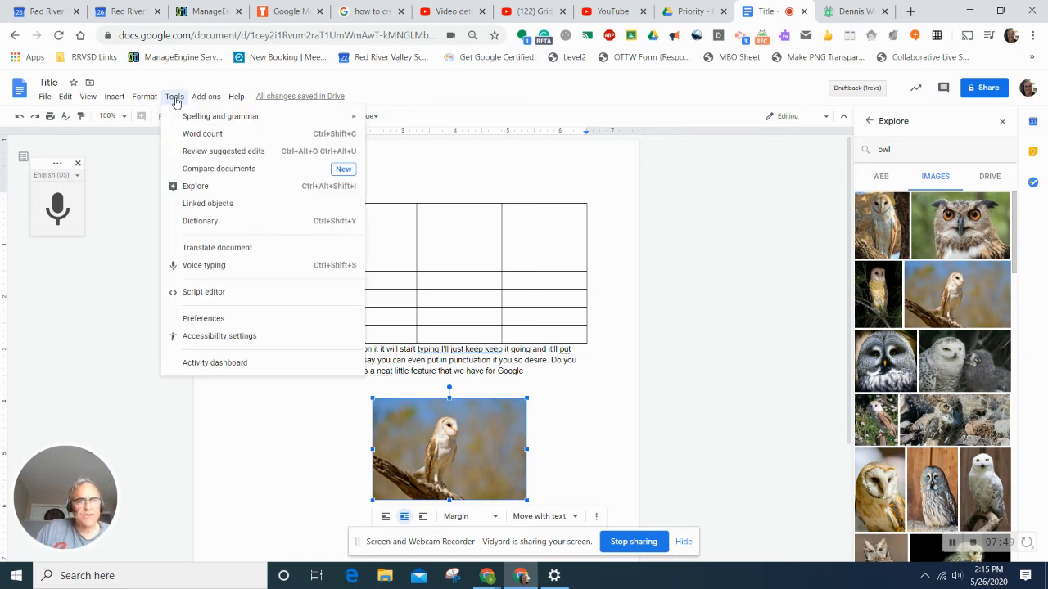
click(204, 248)
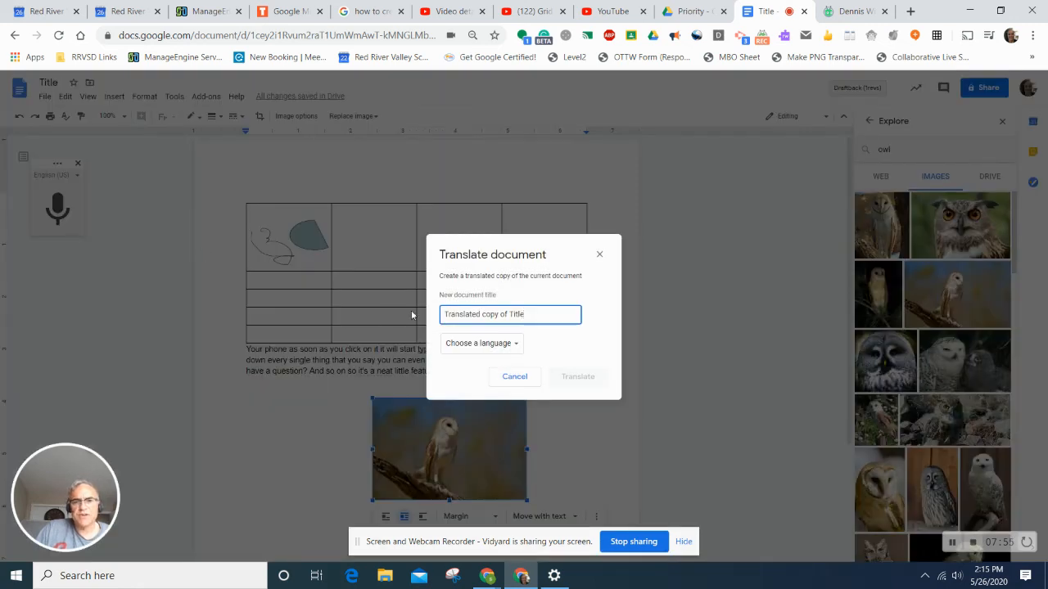
click(515, 347)
scroll(499, 434, down, 10)
scroll(487, 449, down, 10)
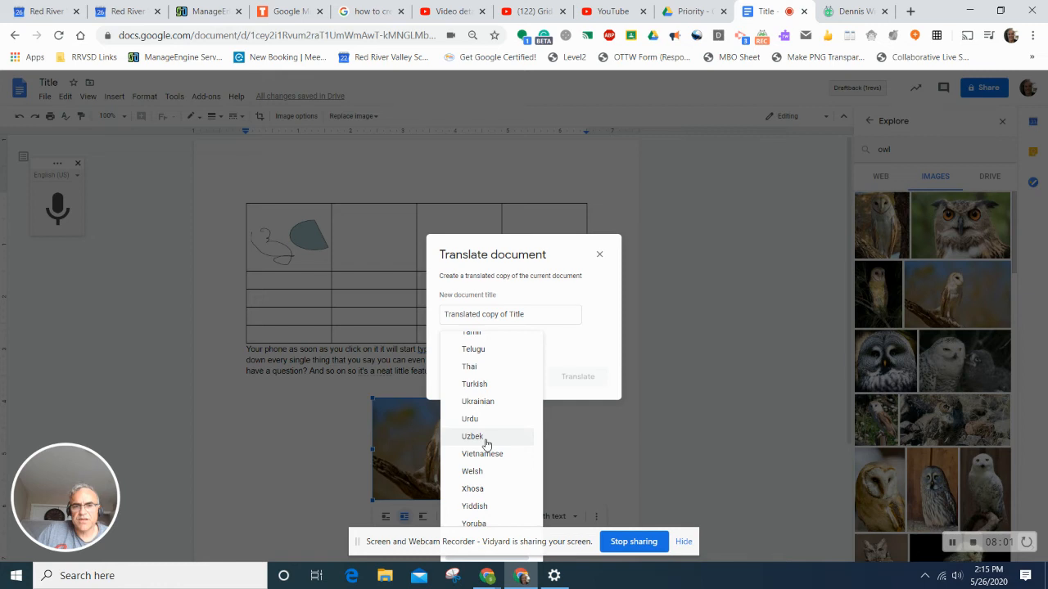
scroll(485, 443, up, 3)
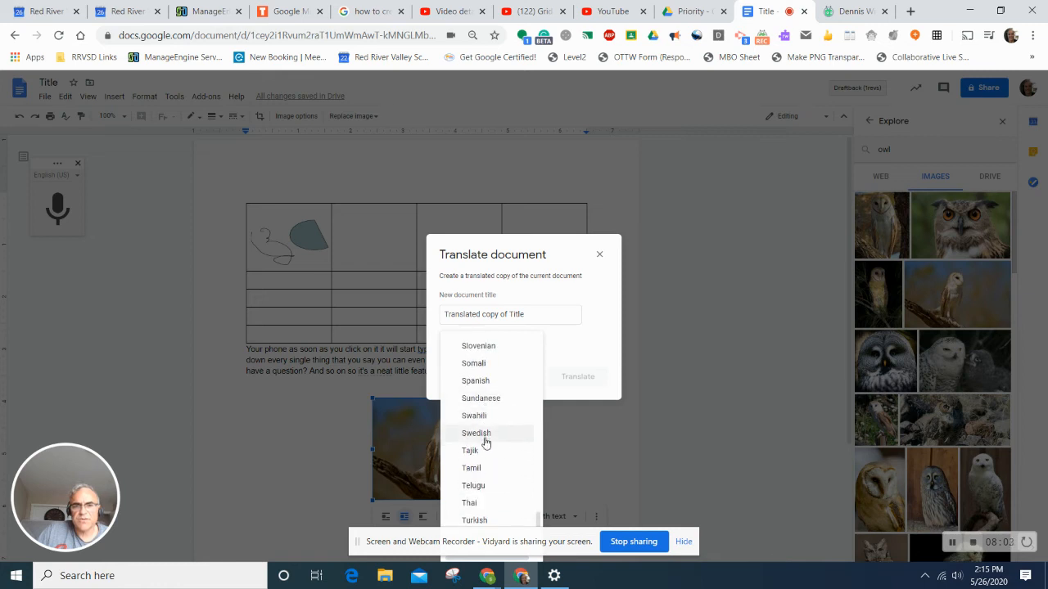
scroll(485, 442, down, 2)
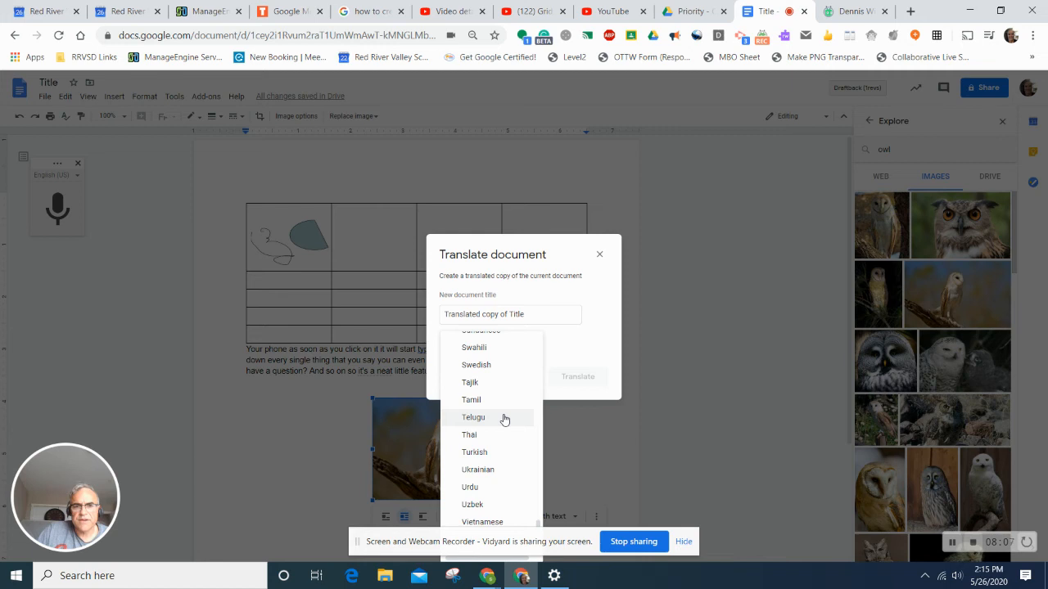
scroll(504, 419, up, 15)
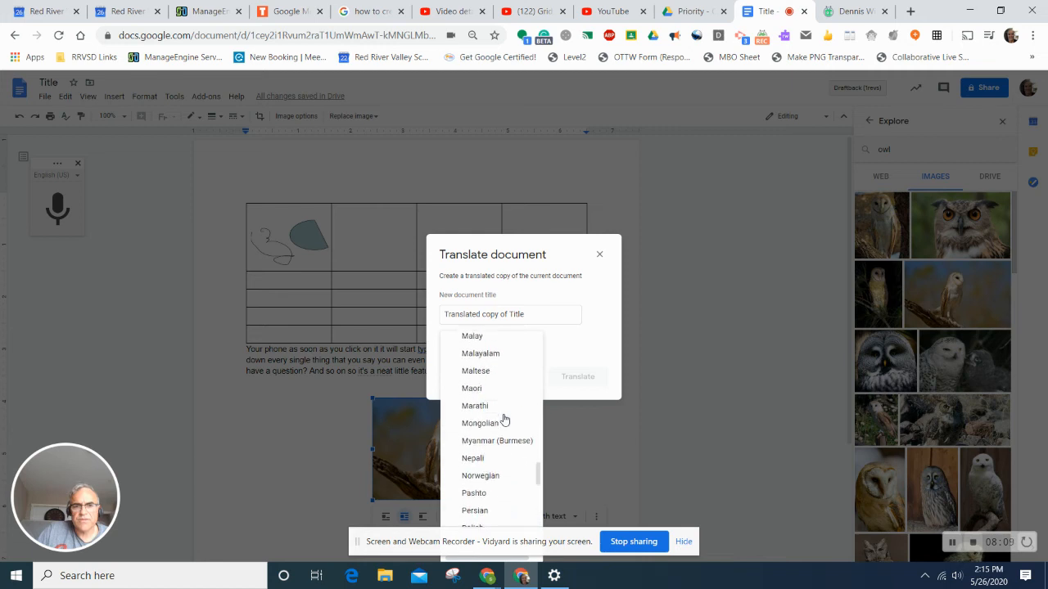
scroll(504, 419, up, 15)
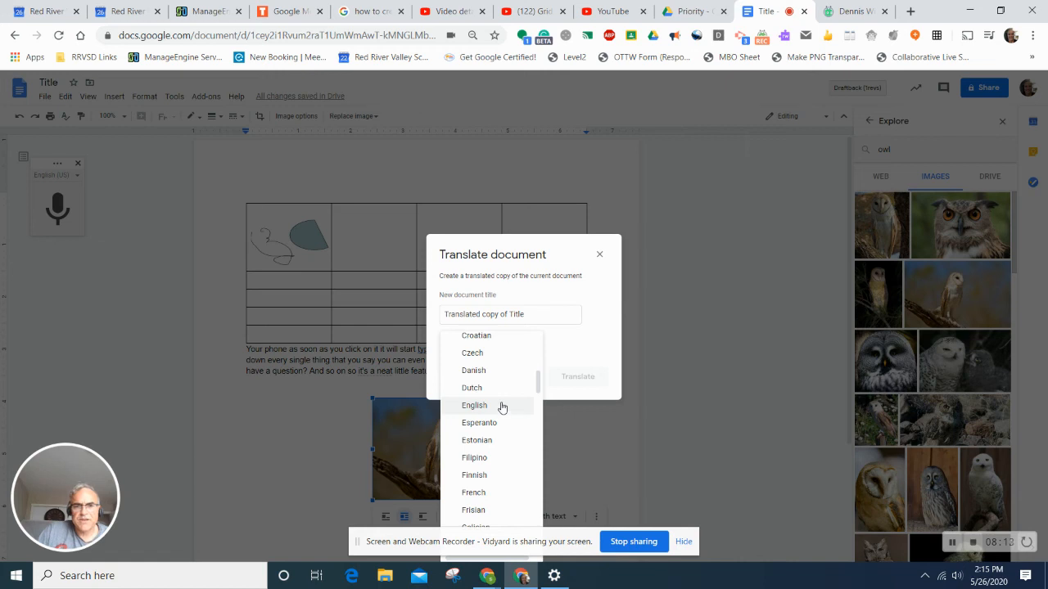
scroll(501, 407, down, 2)
click(499, 426)
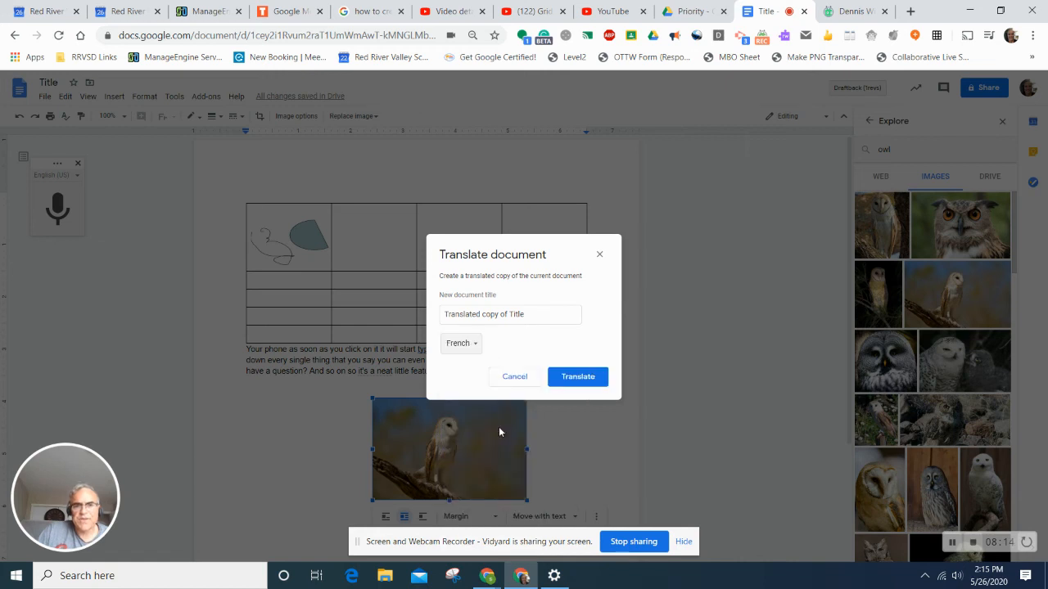
click(574, 376)
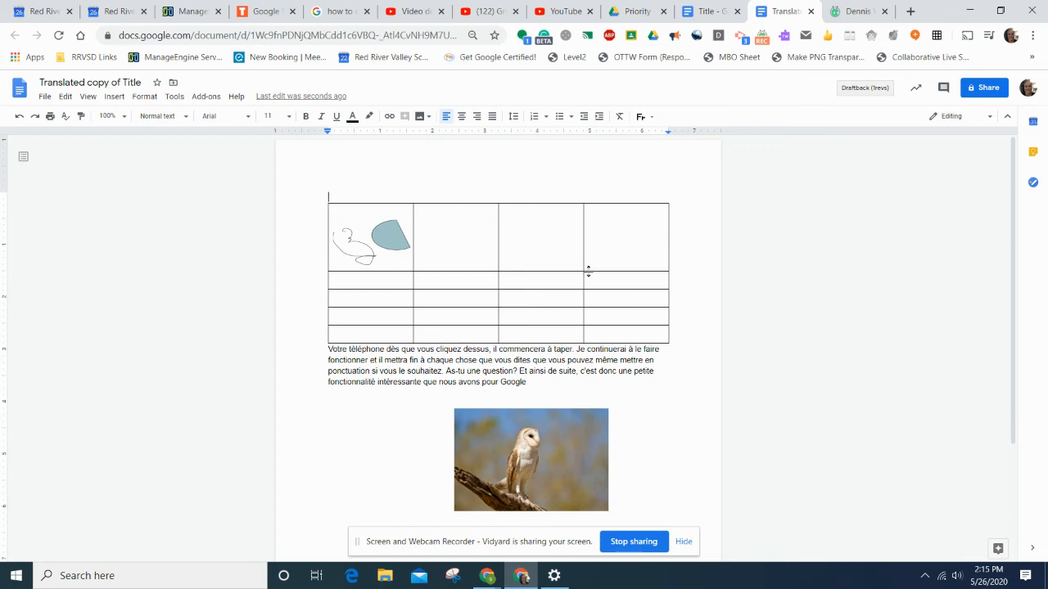
- Close the French translated copy to return to the original Title document
click(810, 12)
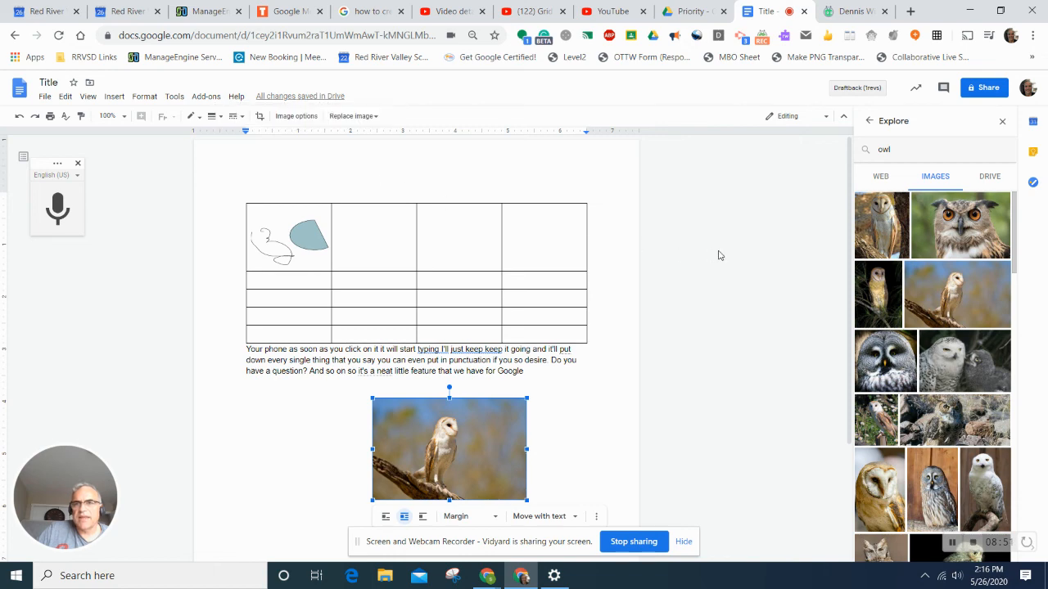
click(989, 86)
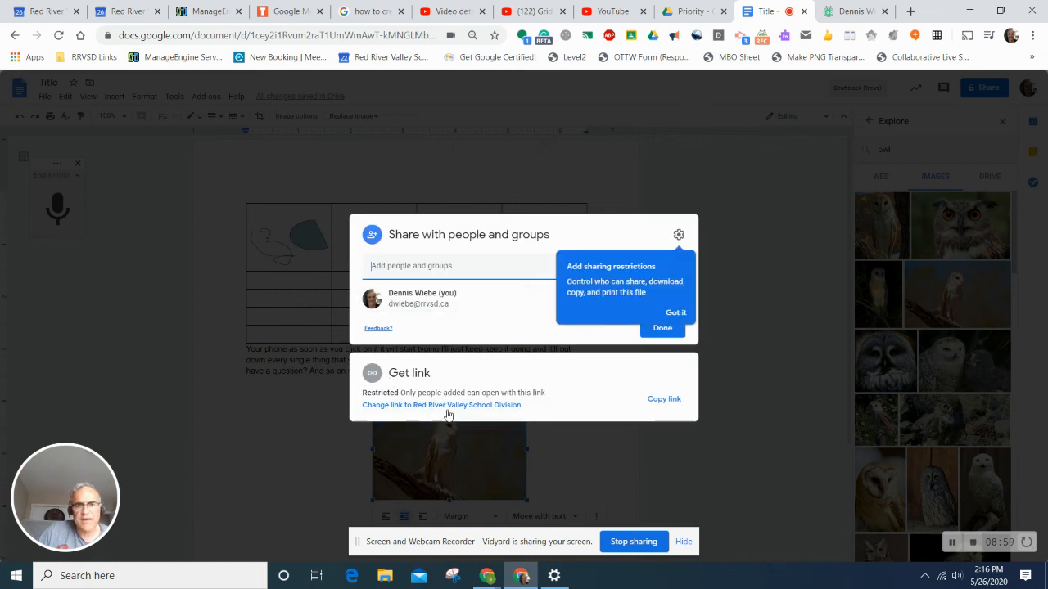
click(655, 403)
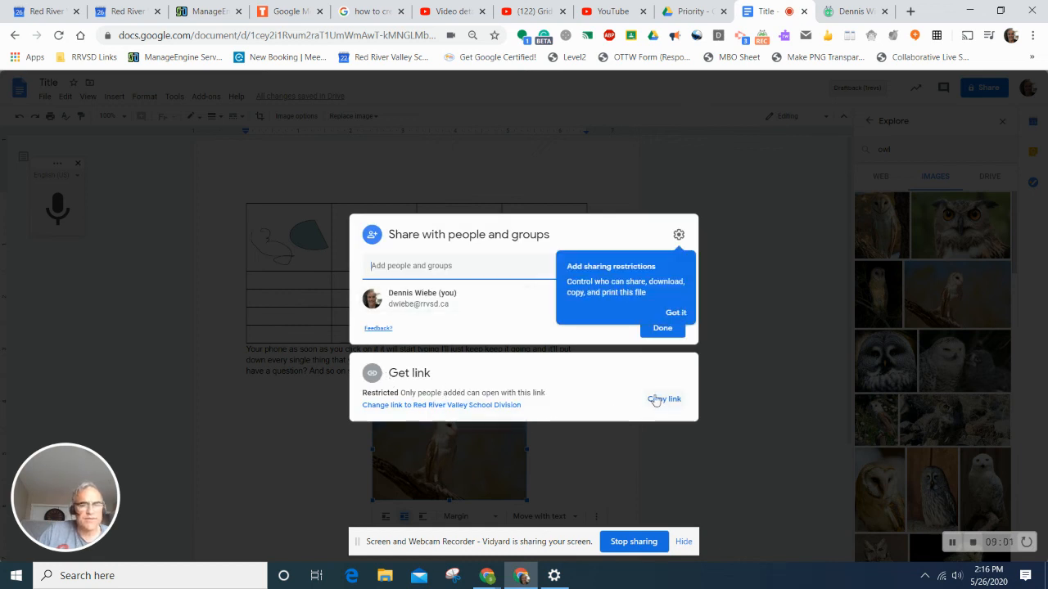
click(438, 276)
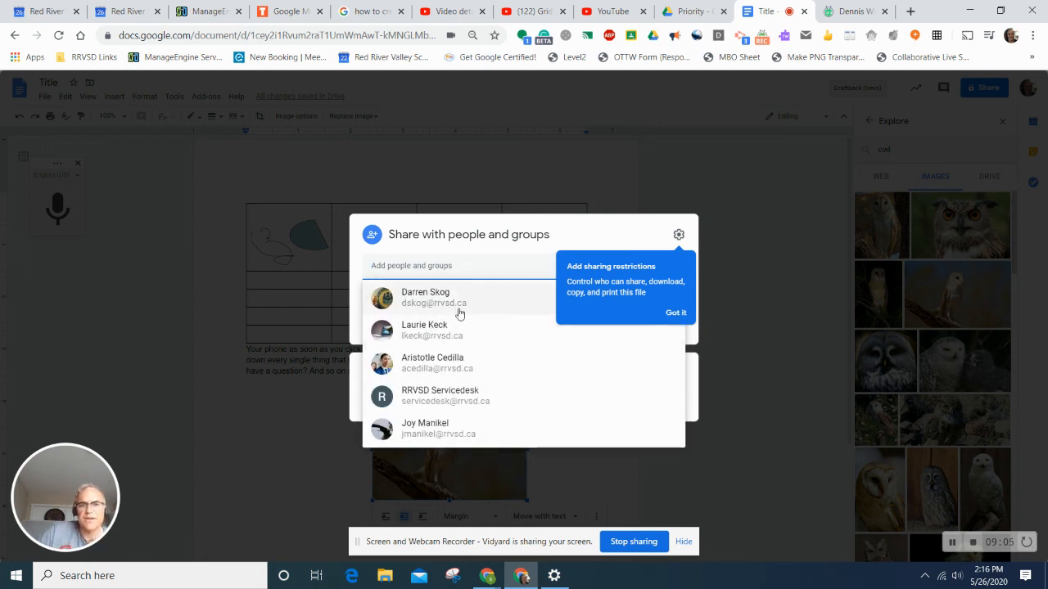
click(744, 223)
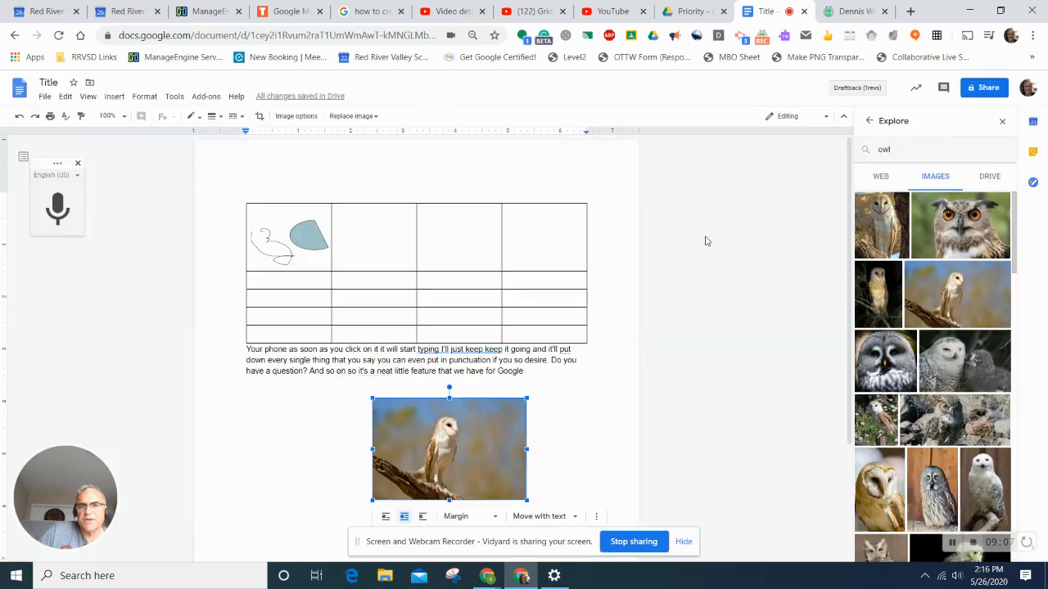
click(969, 95)
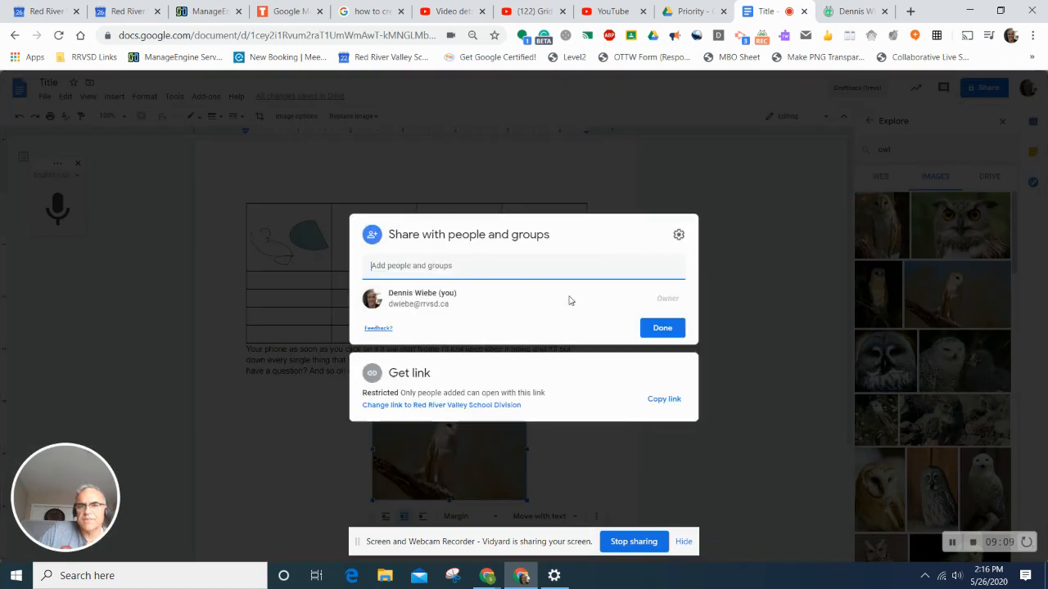
click(676, 314)
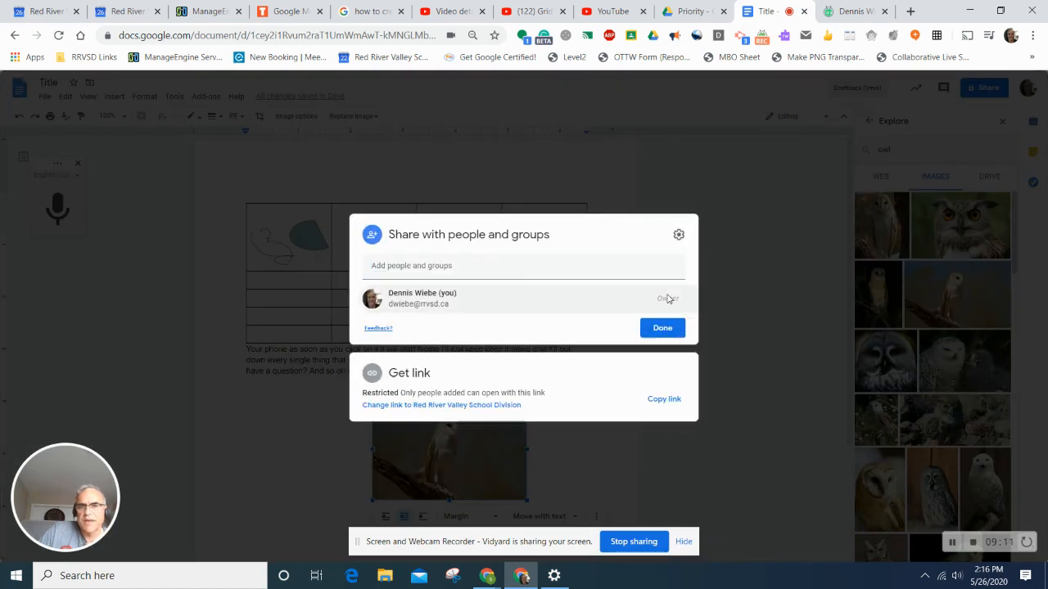
click(667, 267)
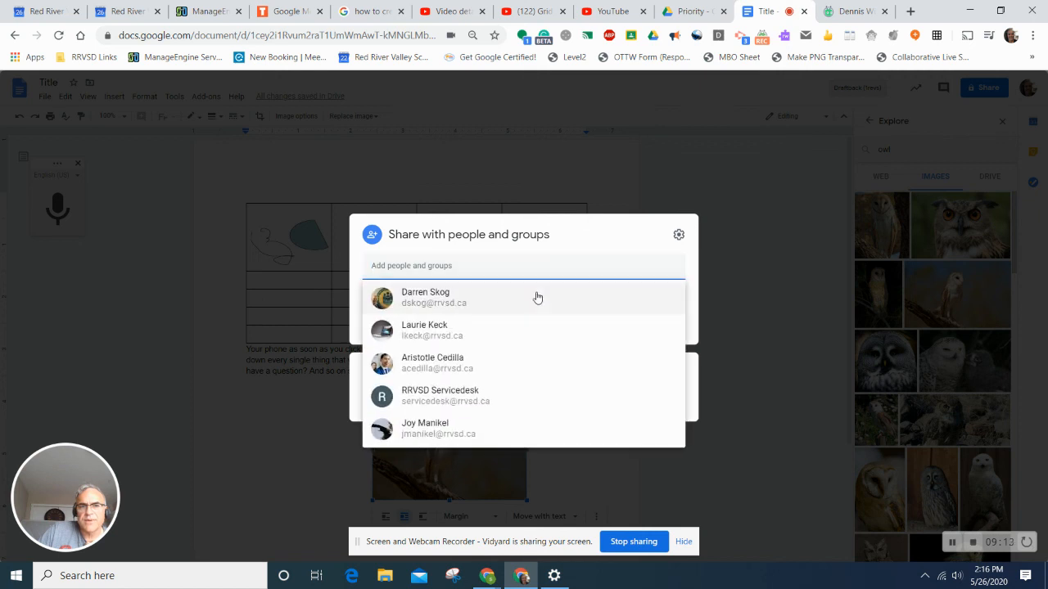
click(537, 295)
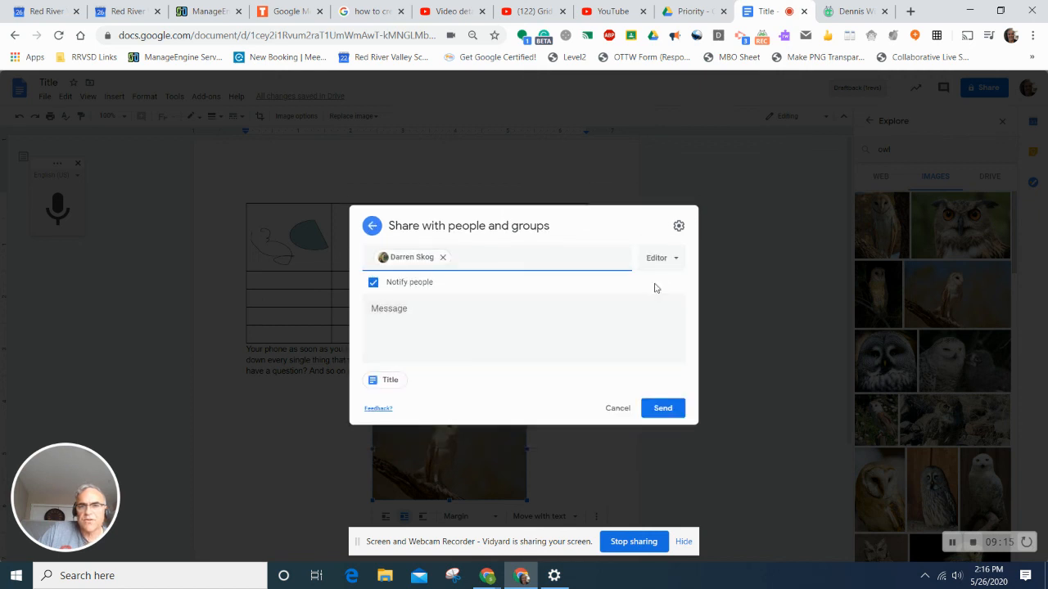
click(673, 260)
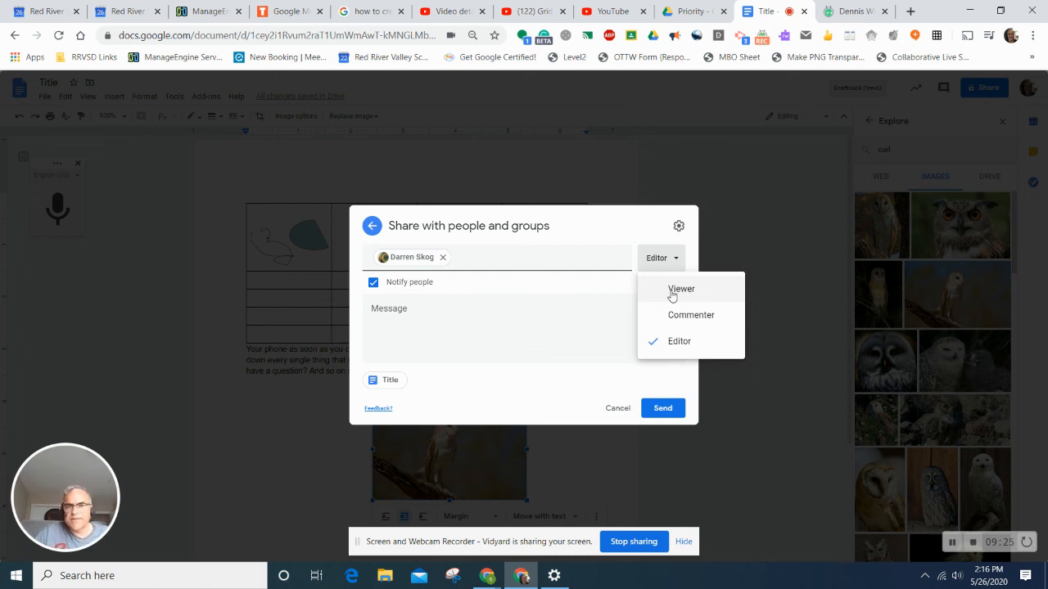
click(616, 408)
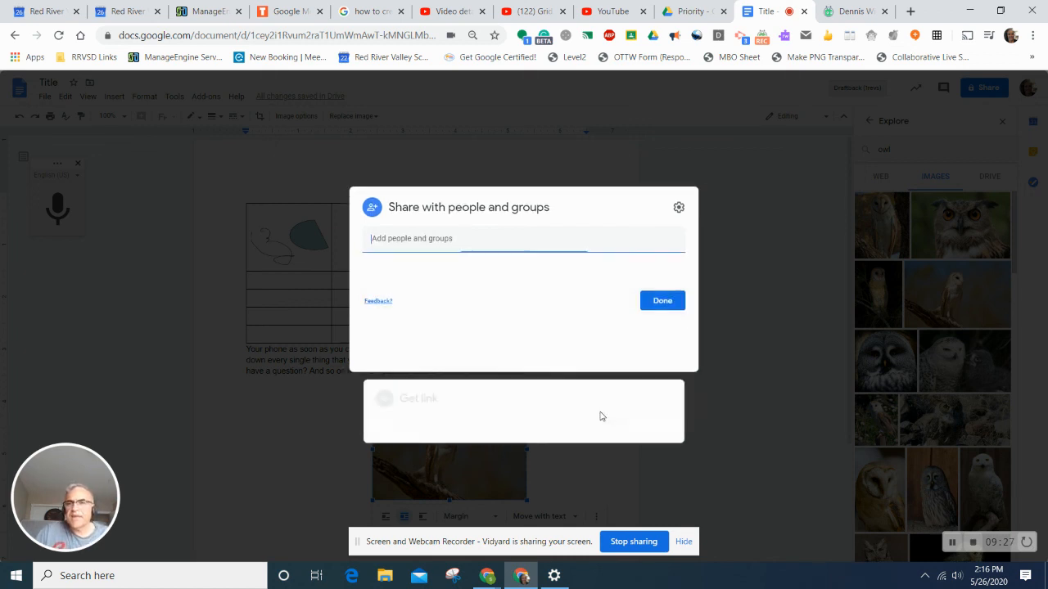
click(740, 187)
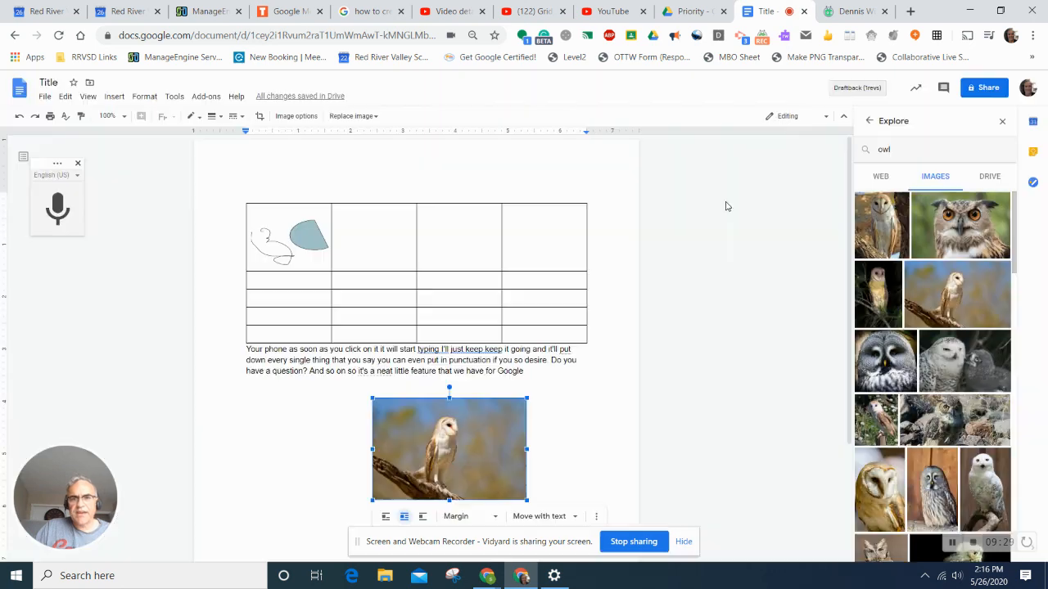